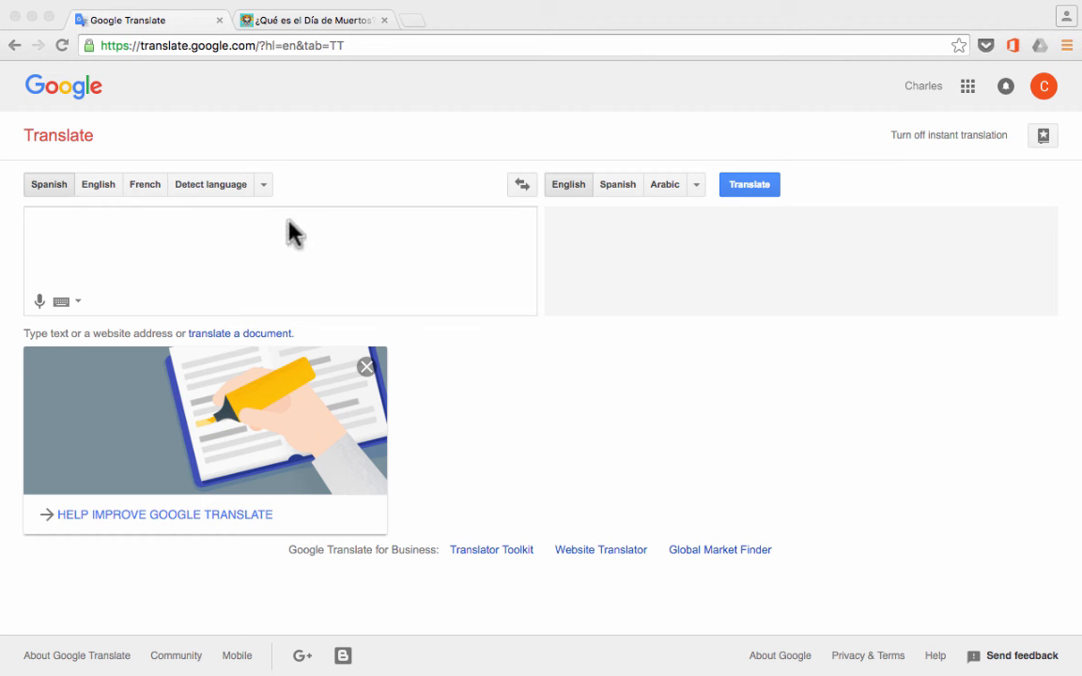
# Focus the browser and ready the source box with the word hello entered
pyautogui.click(139, 47)
pyautogui.press('Escape')
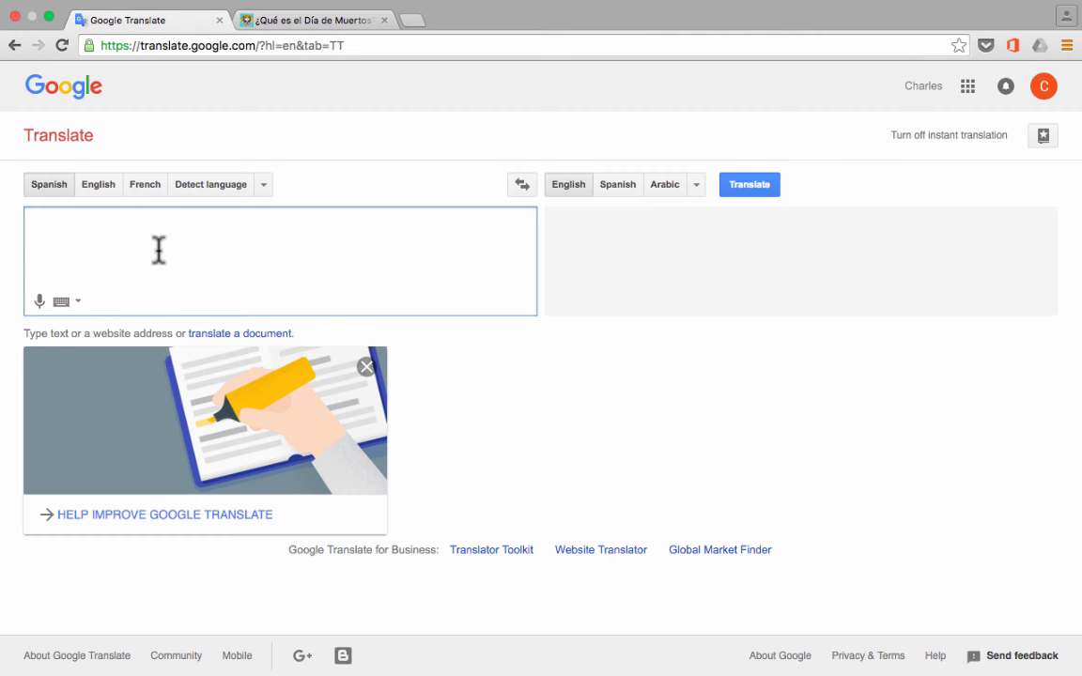
pyautogui.rightClick(63, 226)
pyautogui.click(272, 229)
pyautogui.write('hello')
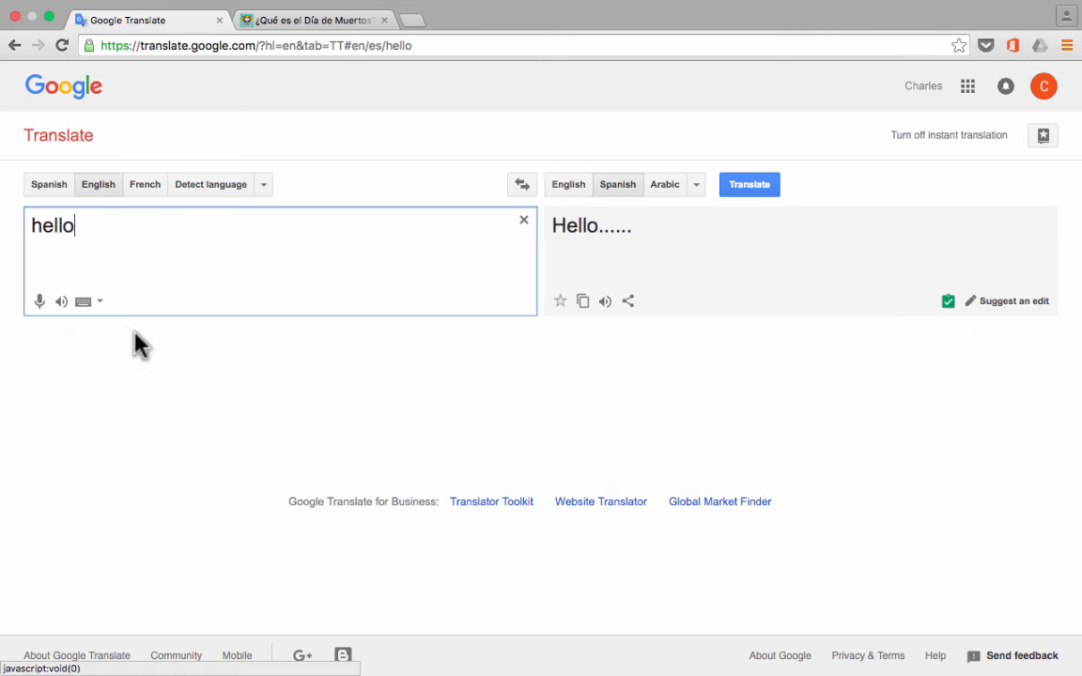
# Try Spanish and a French source, return to English source, and set Arabic as target giving 'marhabaan'
pyautogui.click(146, 337)
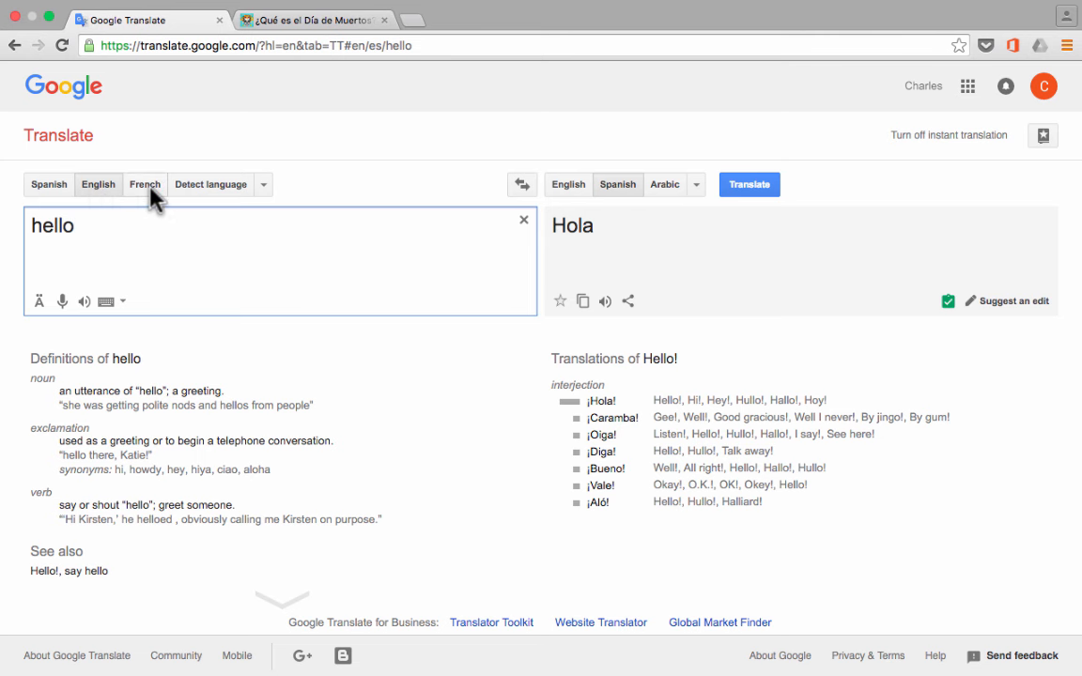
pyautogui.click(141, 184)
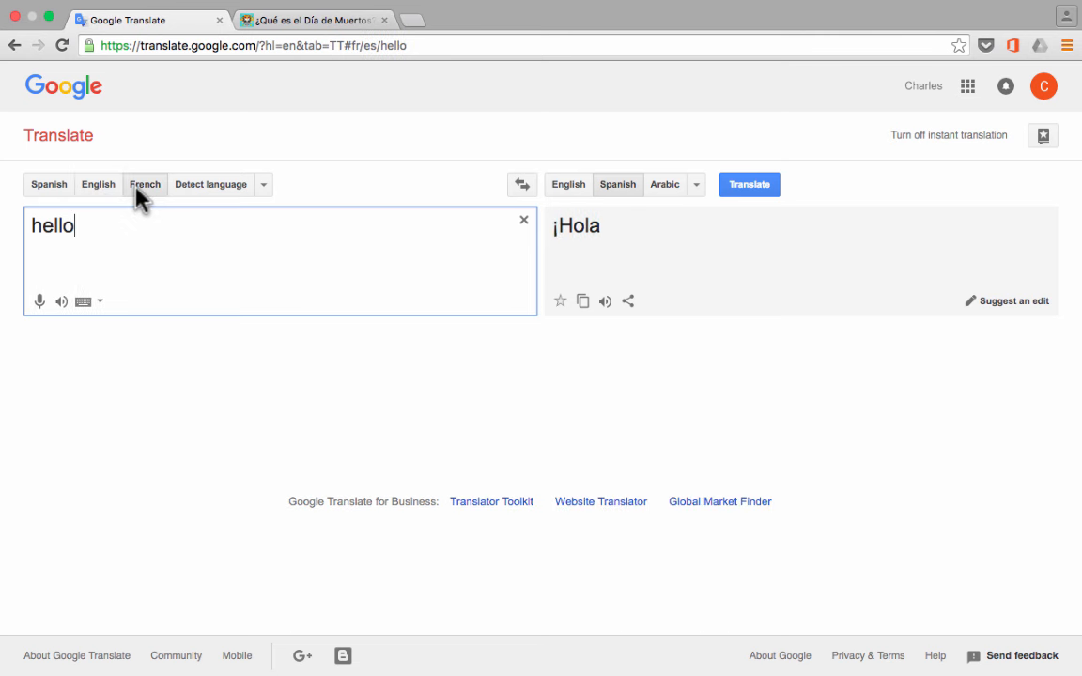
pyautogui.click(52, 186)
pyautogui.click(98, 186)
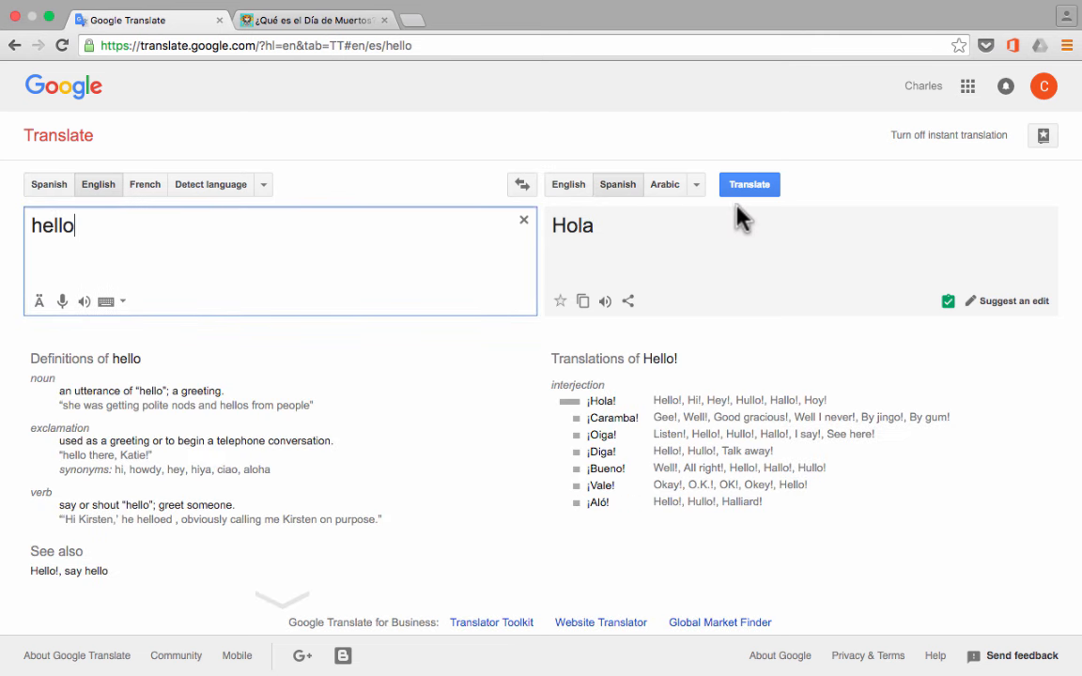
pyautogui.click(665, 184)
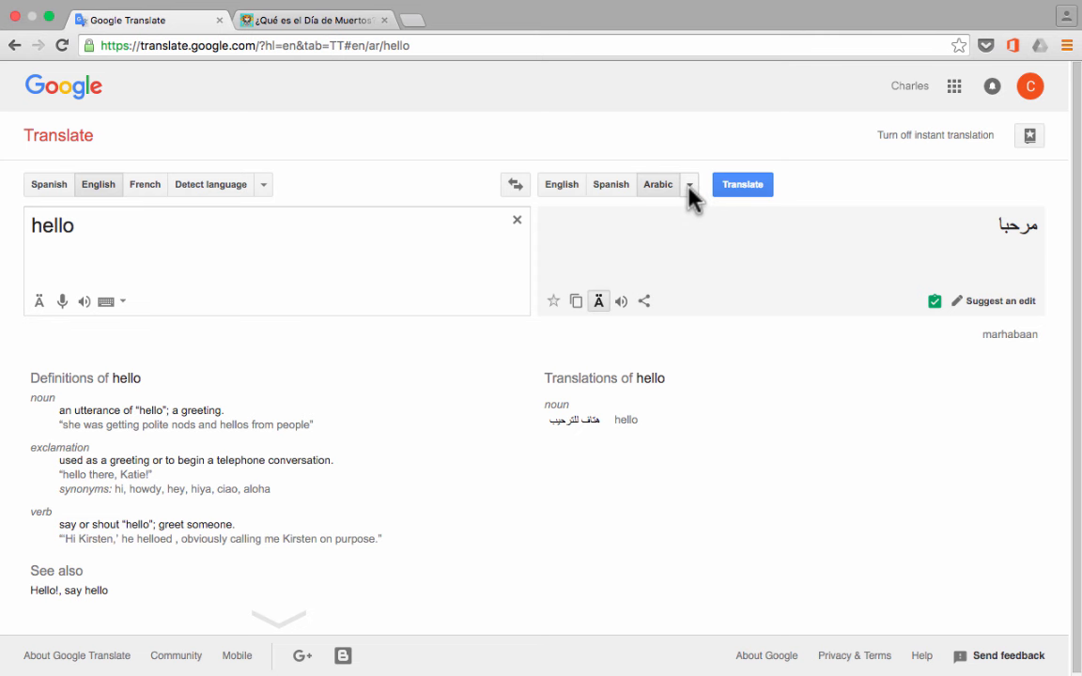
# Translate hello into French, Chichewa, Basque and Esperanto in turn via the target list
pyautogui.click(690, 186)
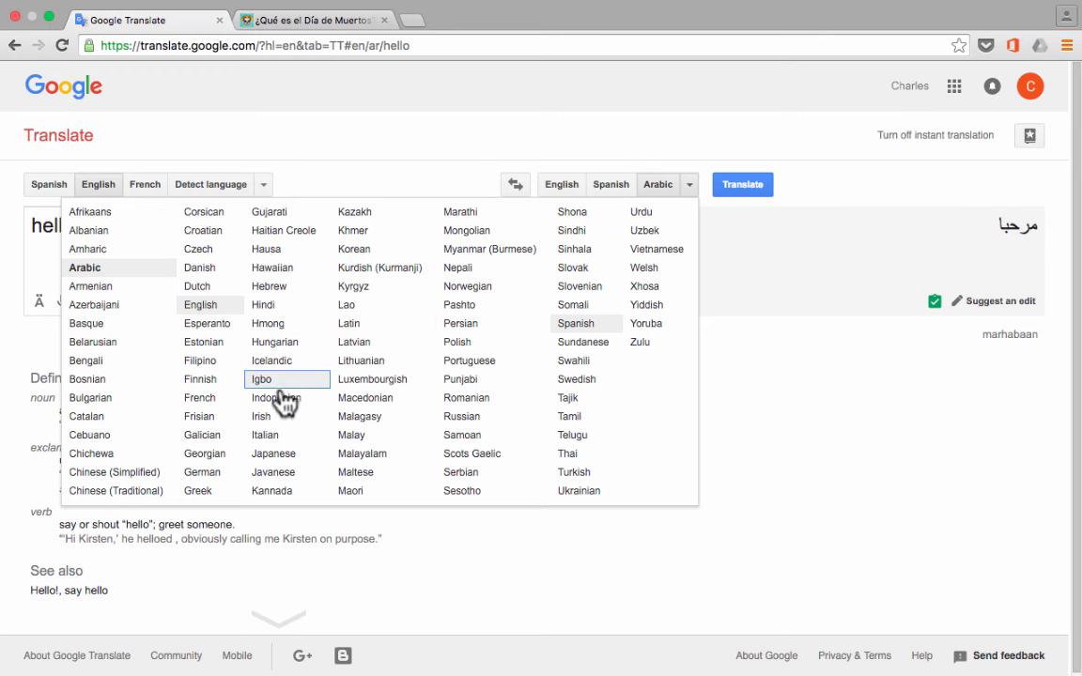
pyautogui.click(199, 398)
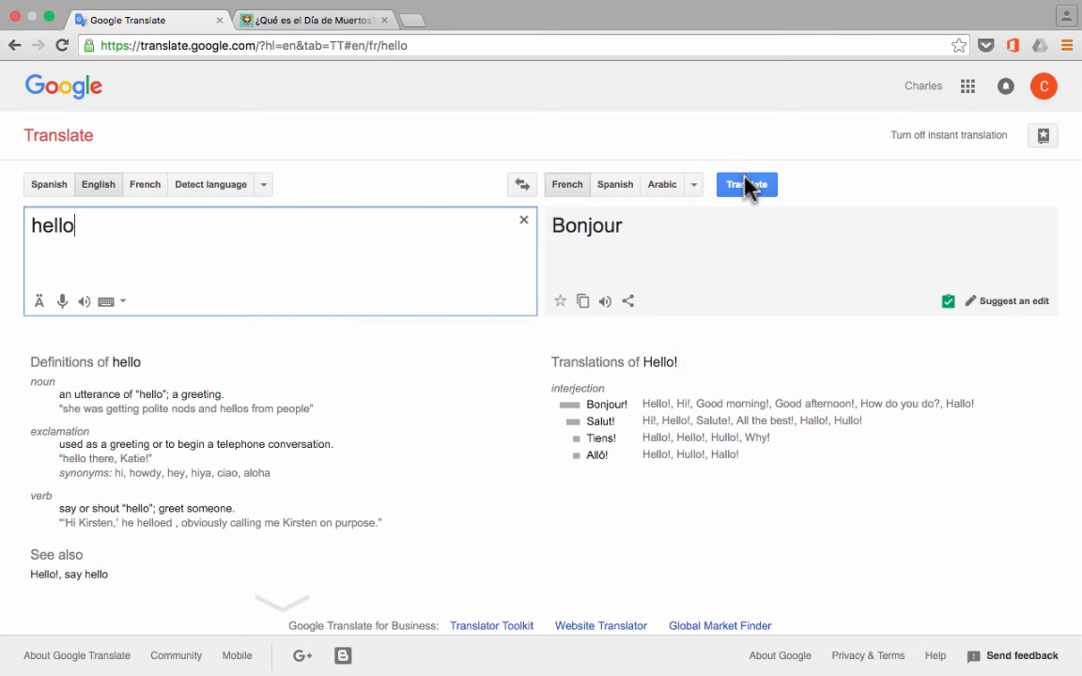
pyautogui.click(693, 184)
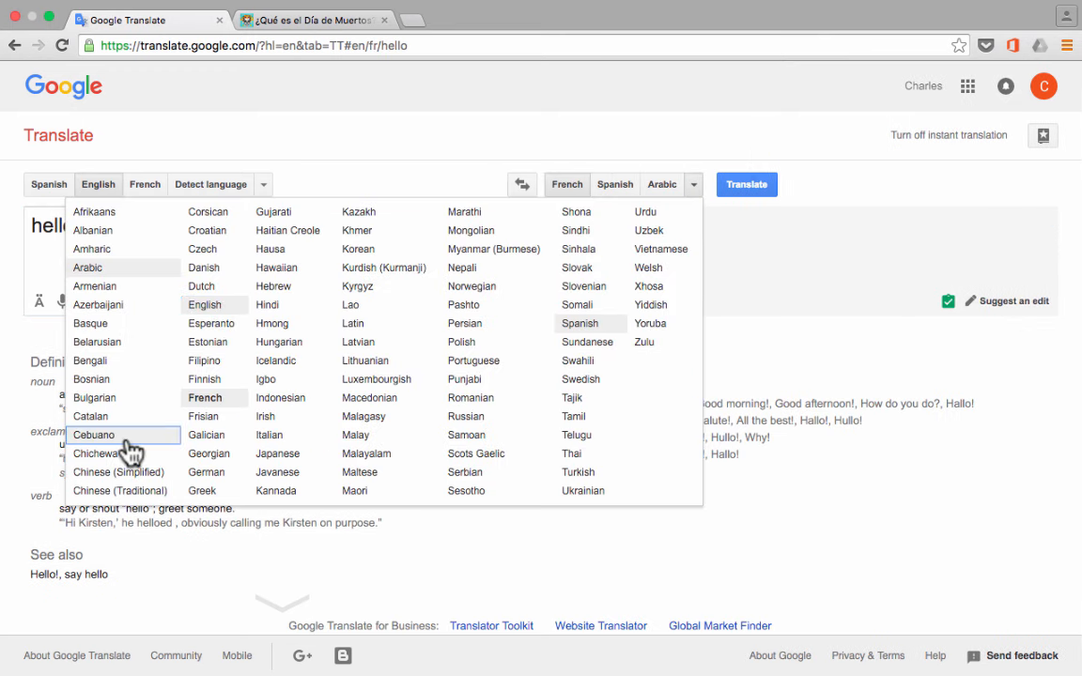
pyautogui.click(96, 454)
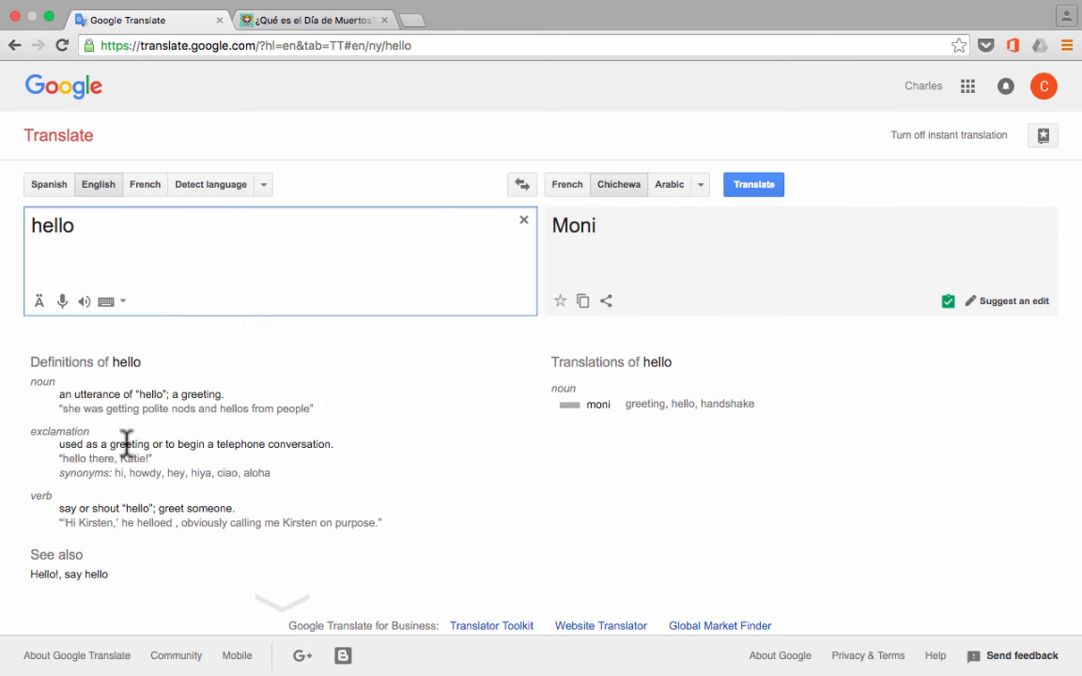
pyautogui.click(700, 184)
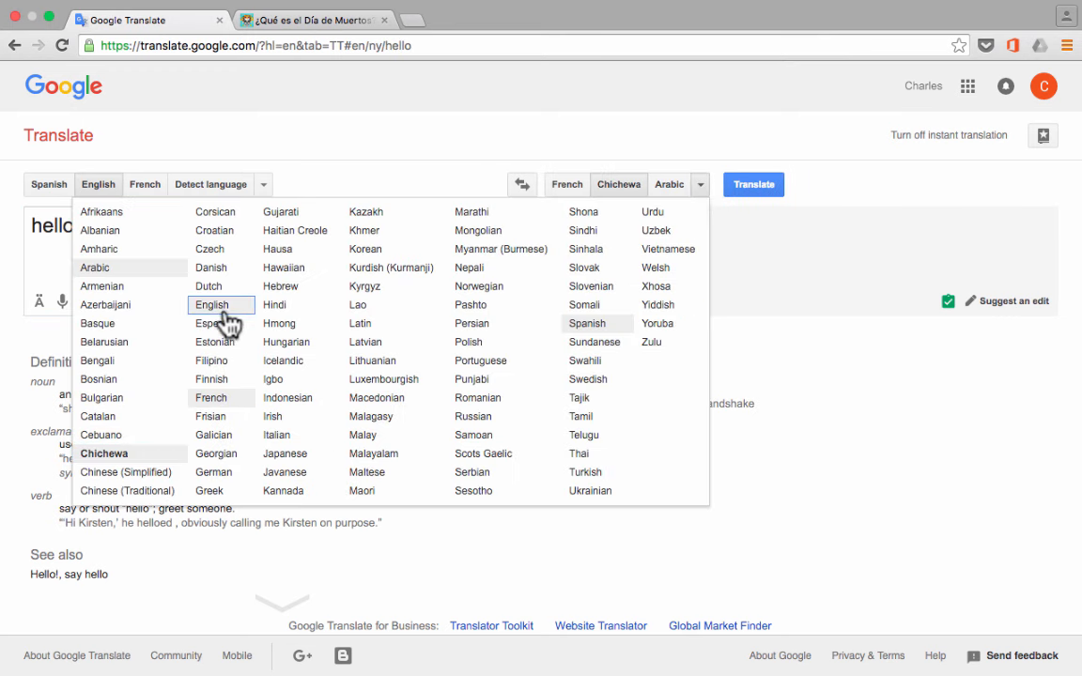
pyautogui.click(122, 326)
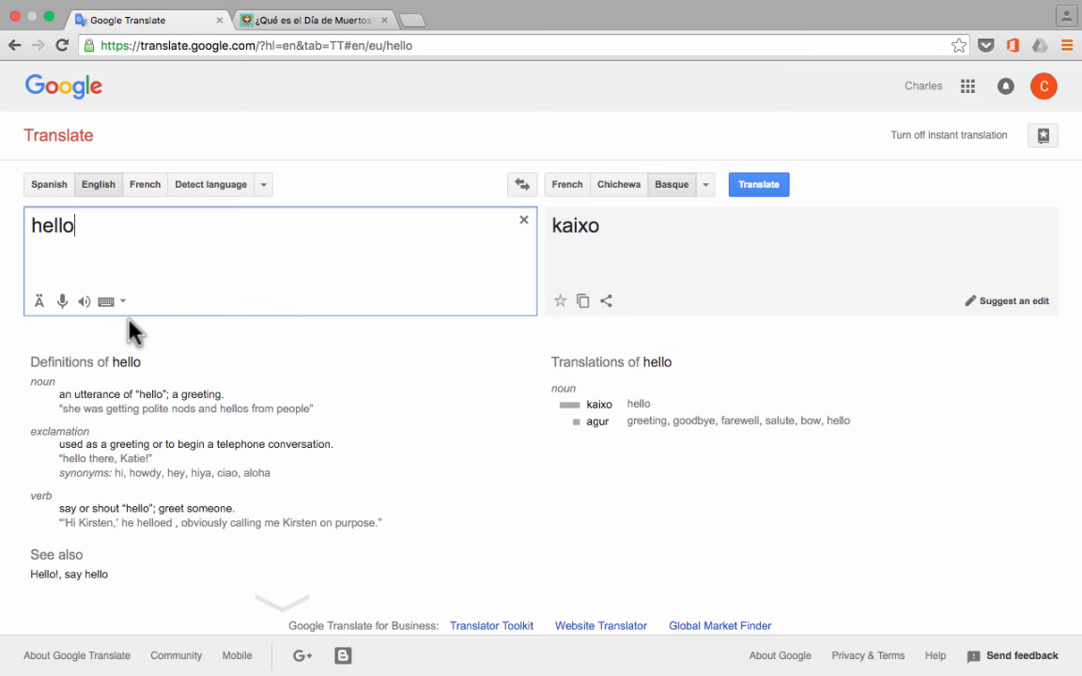
pyautogui.click(704, 184)
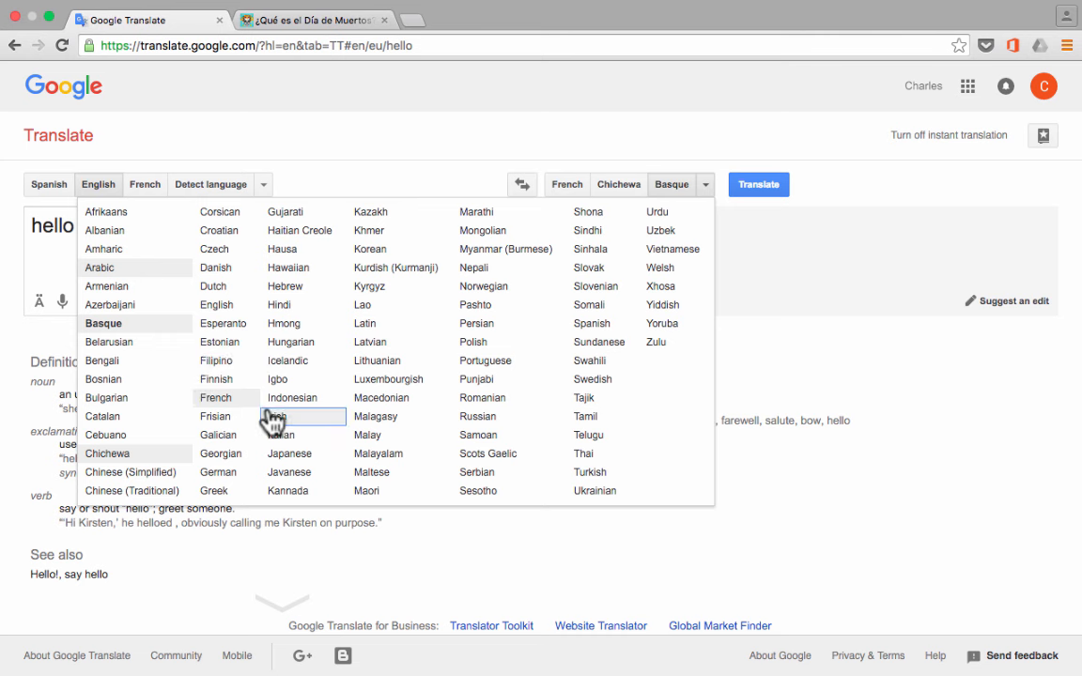
pyautogui.click(228, 326)
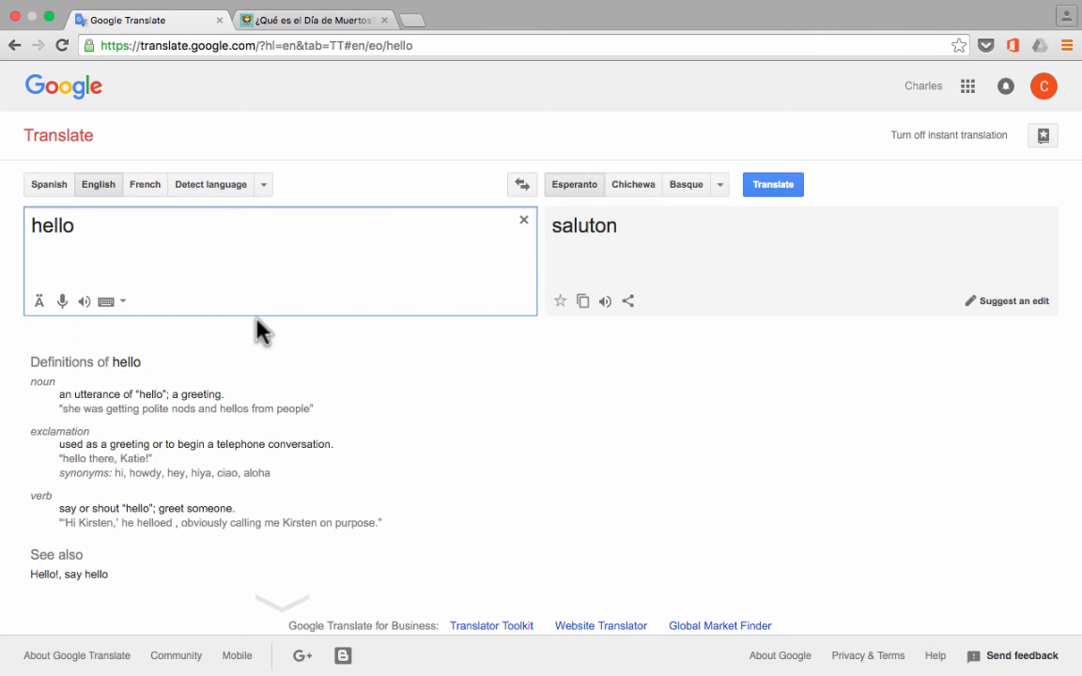
# Set the target to Spanish giving 'Hola' and play its pronunciation aloud
pyautogui.click(721, 185)
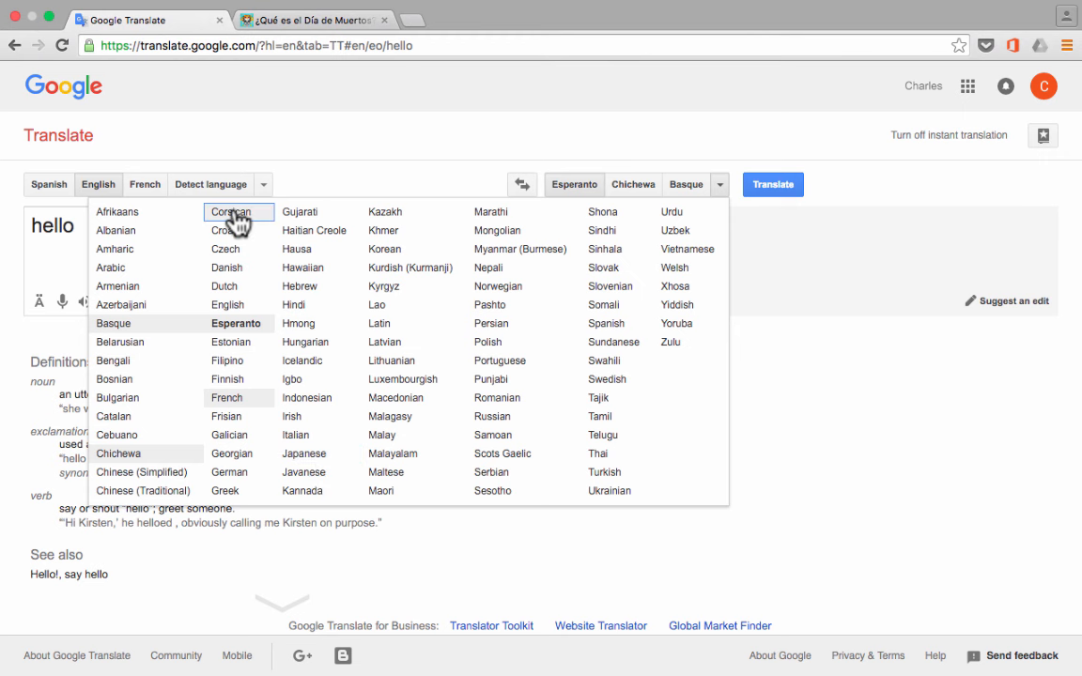
pyautogui.click(606, 323)
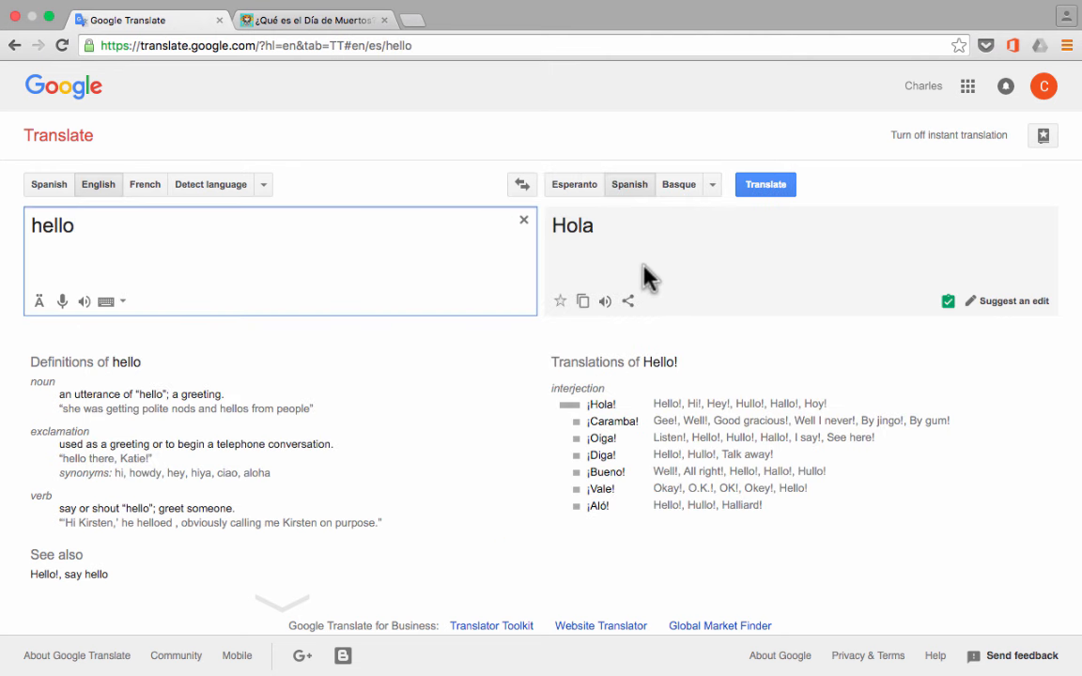
pyautogui.click(605, 302)
# Replace hello with 'I read a lot of books.' to get Spanish 'Leo muchos libros.'
pyautogui.moveTo(92, 225); pyautogui.dragTo(8, 226)
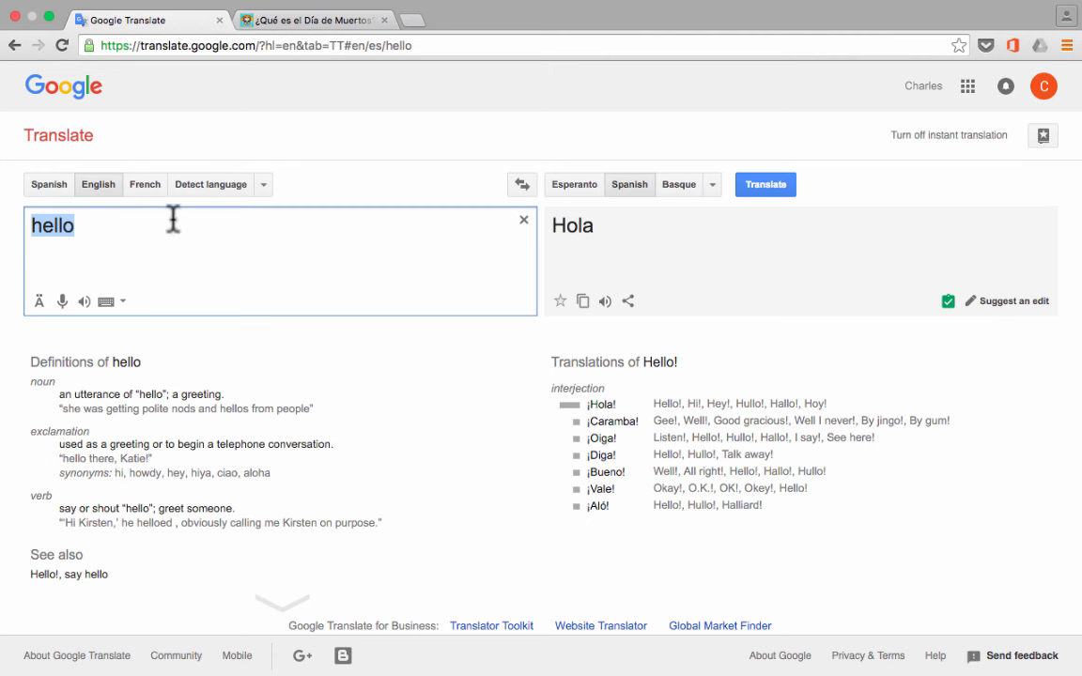
pyautogui.write('I re')
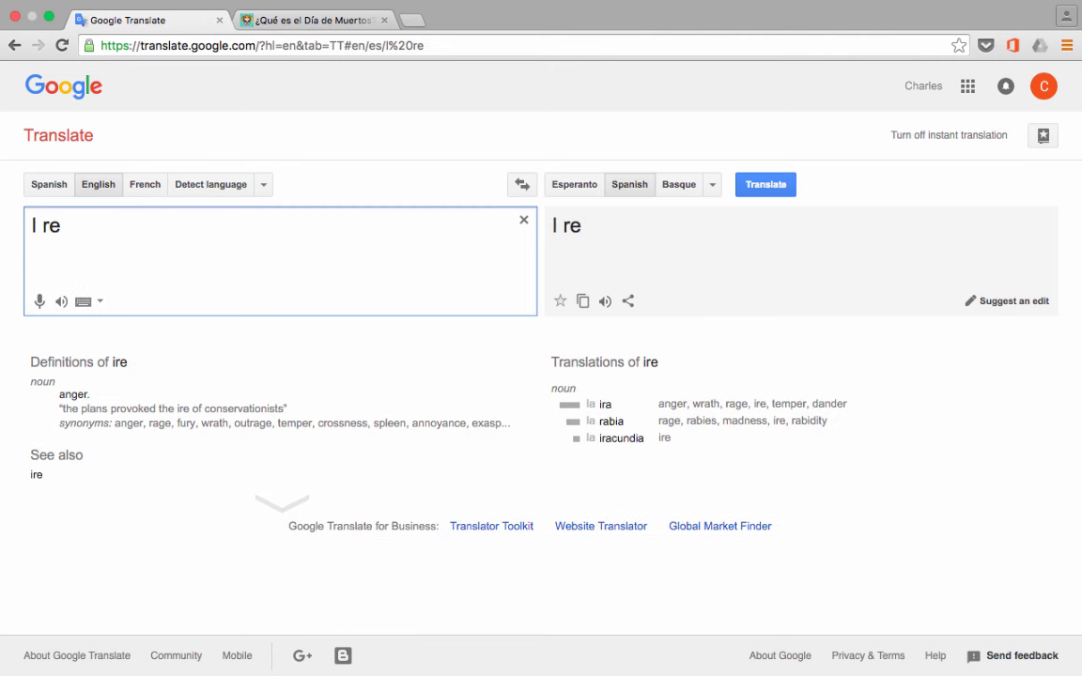
pyautogui.write('ad')
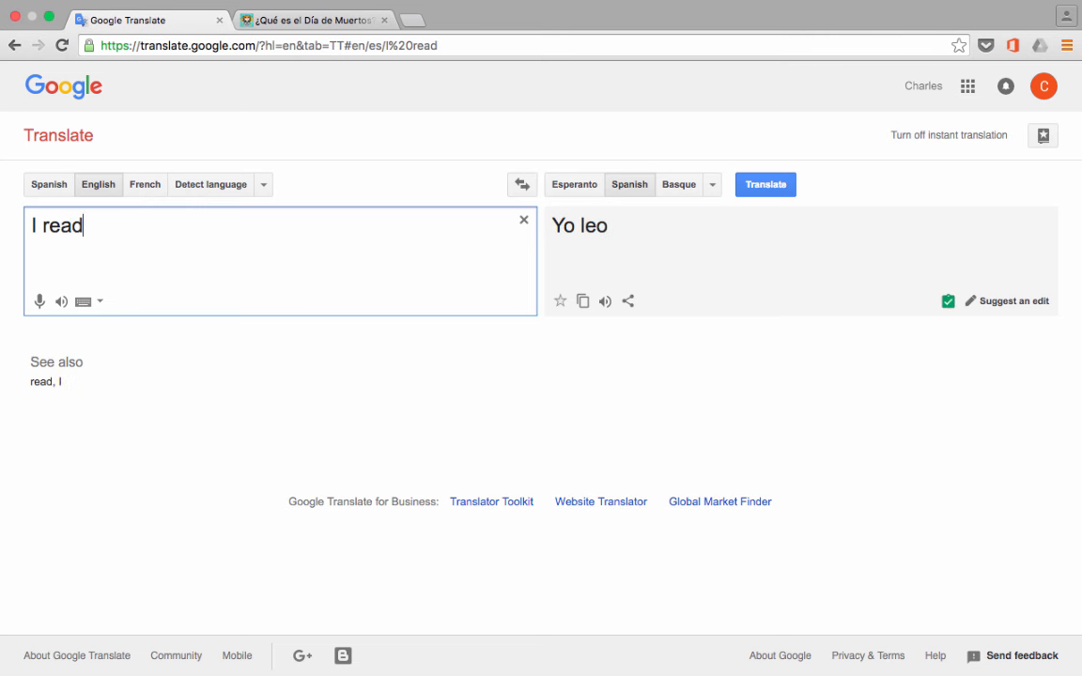
pyautogui.write(' al')
pyautogui.press('BackSpace')
pyautogui.write('lot of books.')
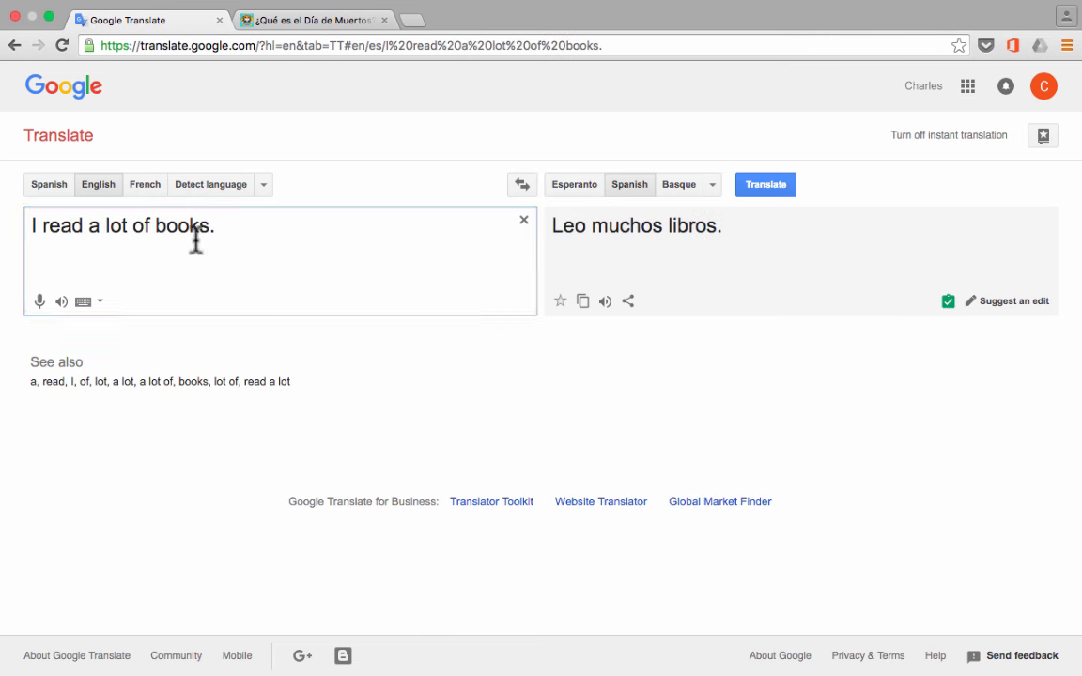
pyautogui.click(560, 254)
# Highlight 'I read' and the See also suggestions while reviewing the translation
pyautogui.moveTo(86, 225); pyautogui.dragTo(19, 226)
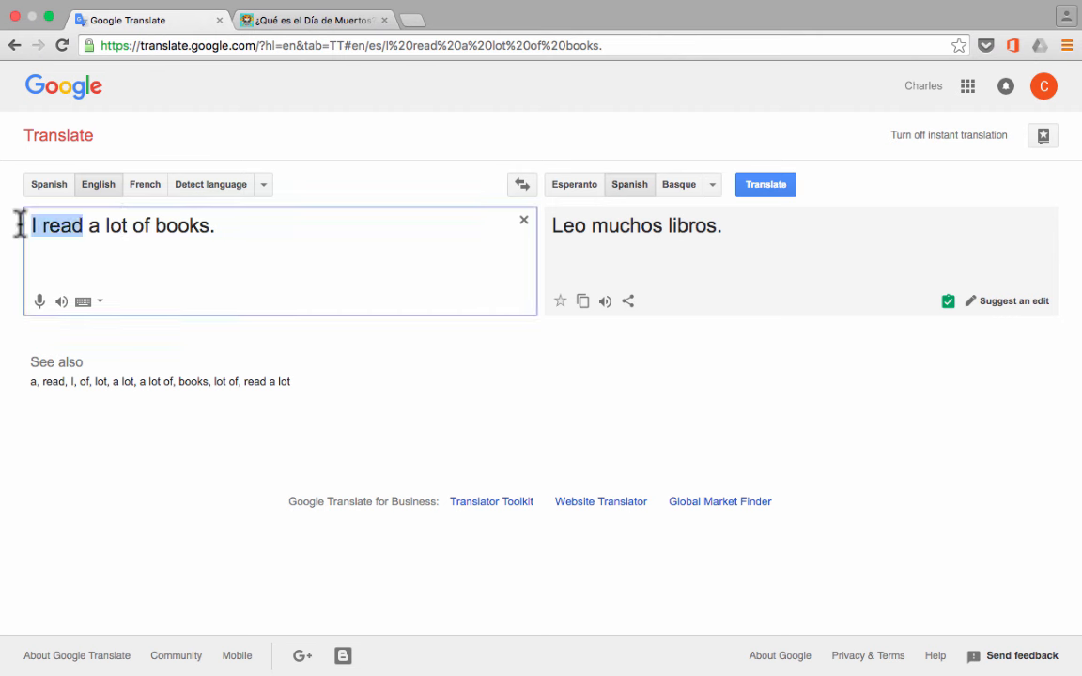
pyautogui.click(460, 360)
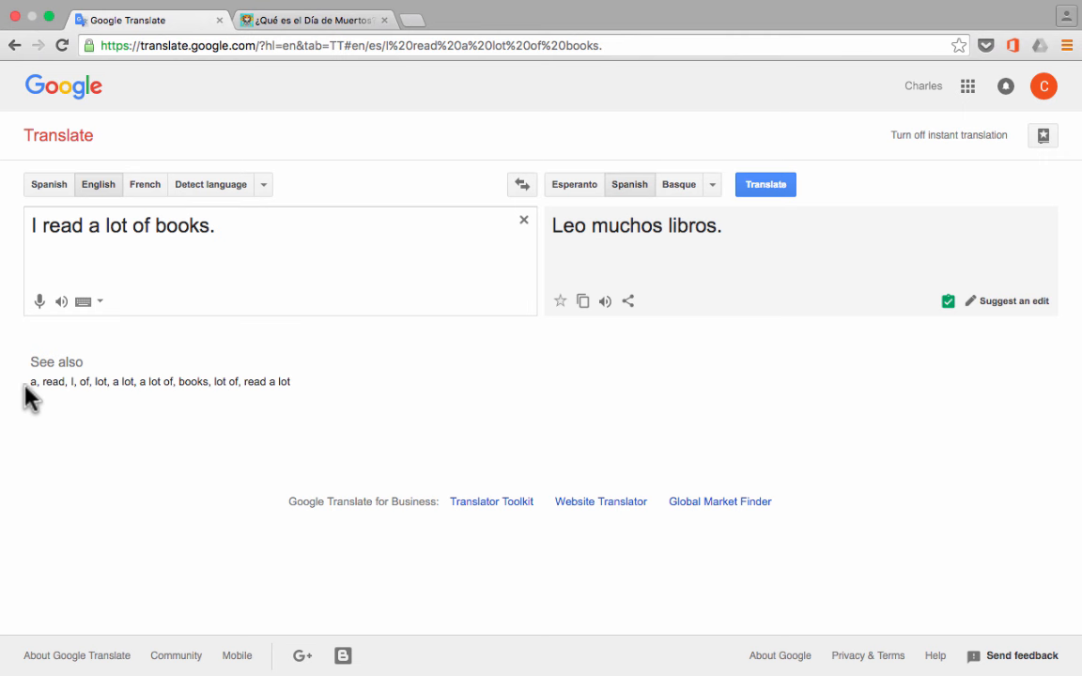
pyautogui.moveTo(31, 363); pyautogui.dragTo(132, 391)
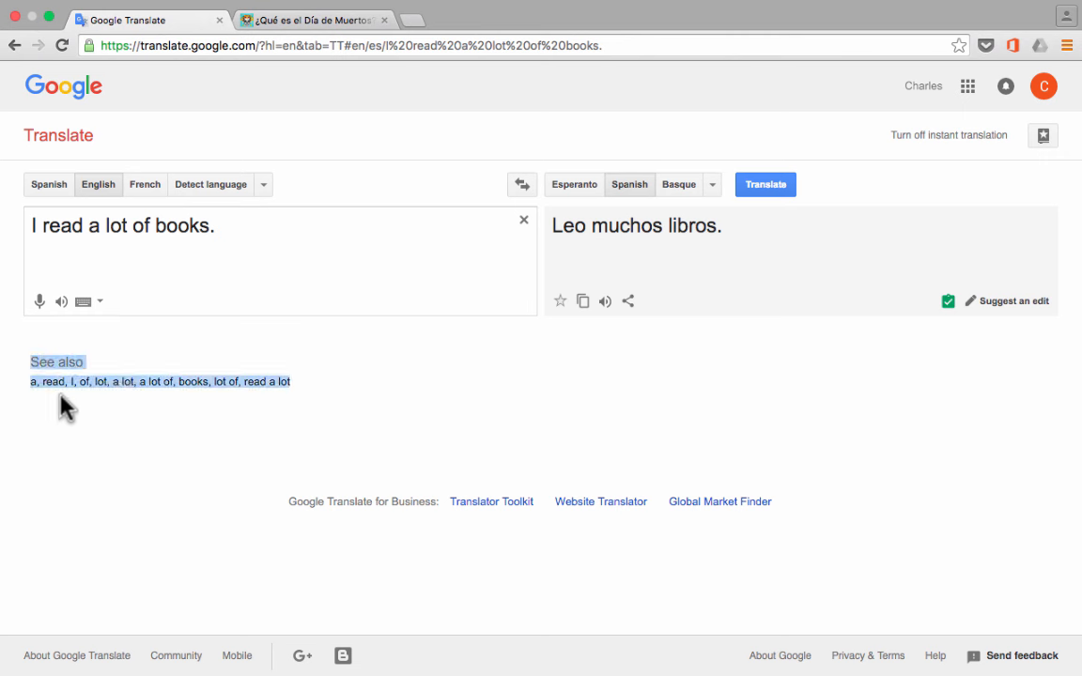
pyautogui.click(585, 375)
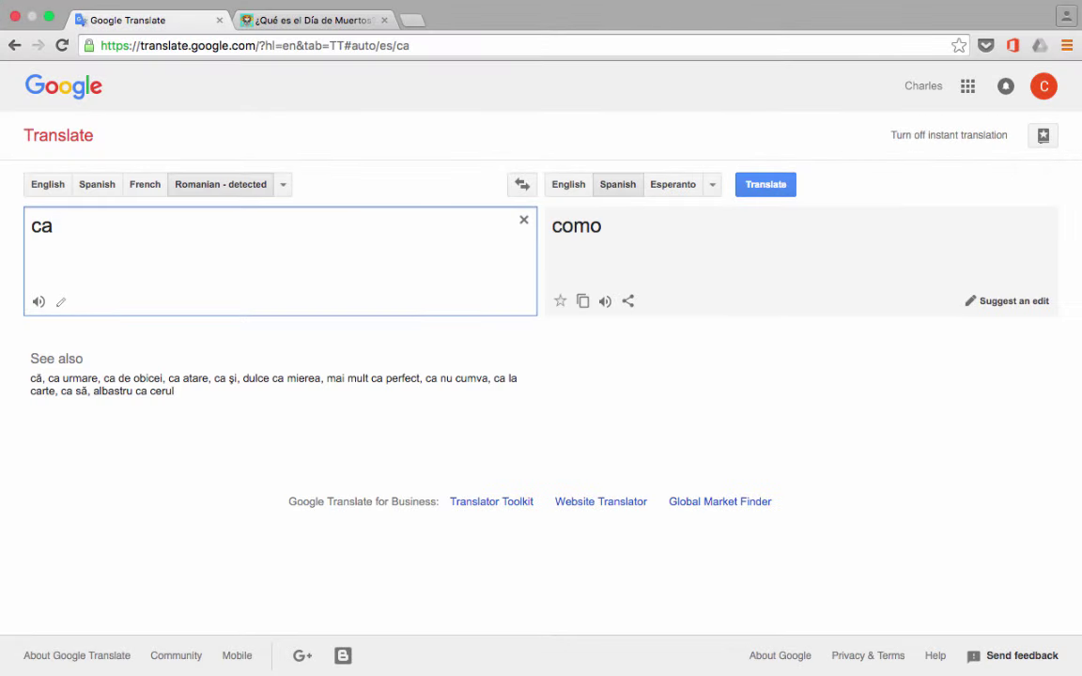
pyautogui.write('r')
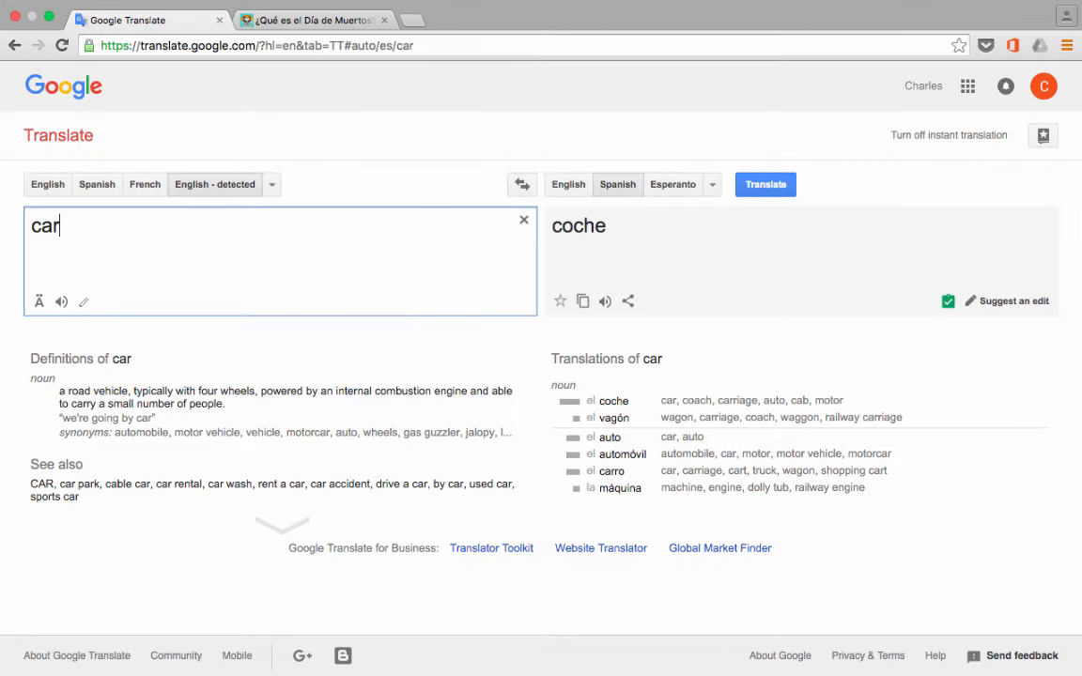
pyautogui.click(620, 186)
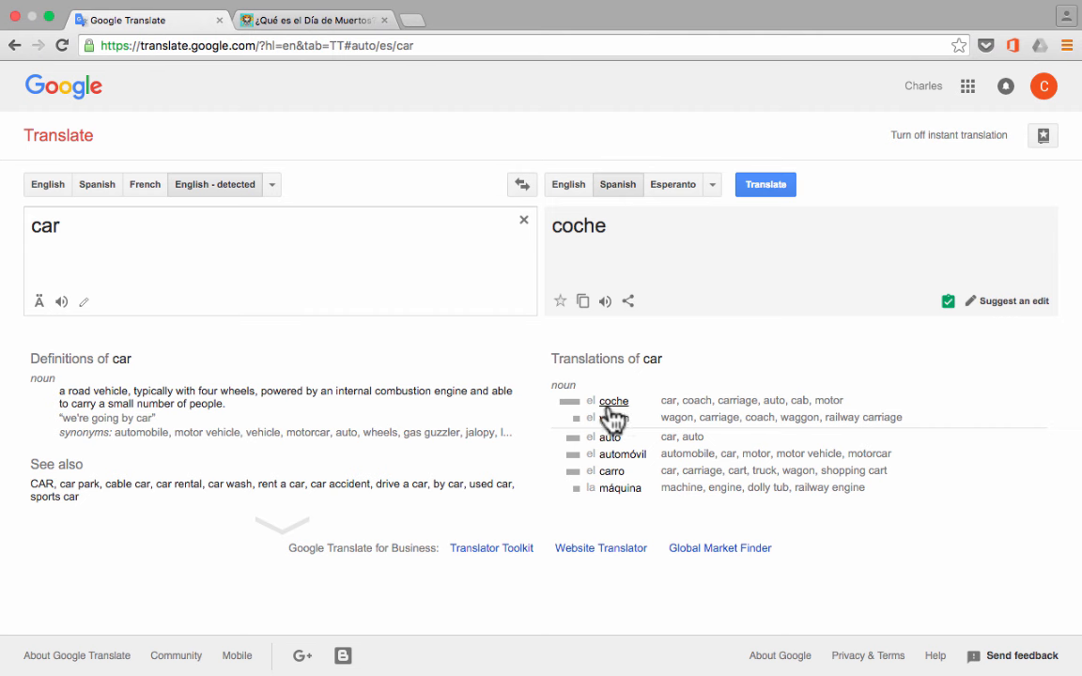
pyautogui.click(66, 230)
pyautogui.write('I read a lot of books.')
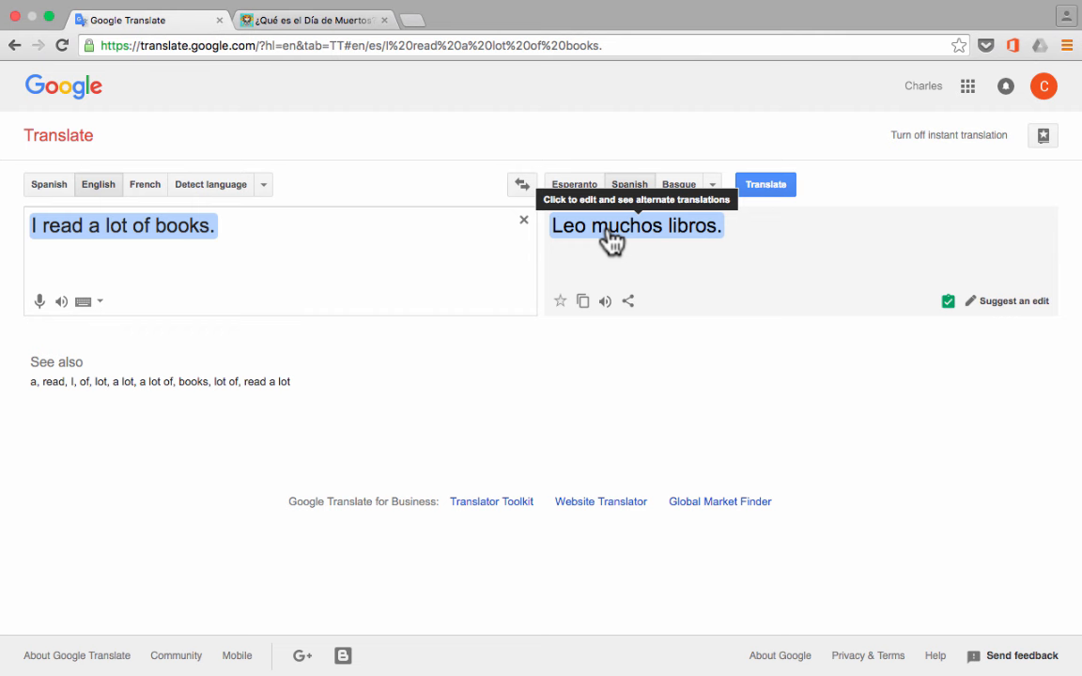
# Pick the alternate translation 'He leído un montón de libros .' for the sentence
pyautogui.click(612, 237)
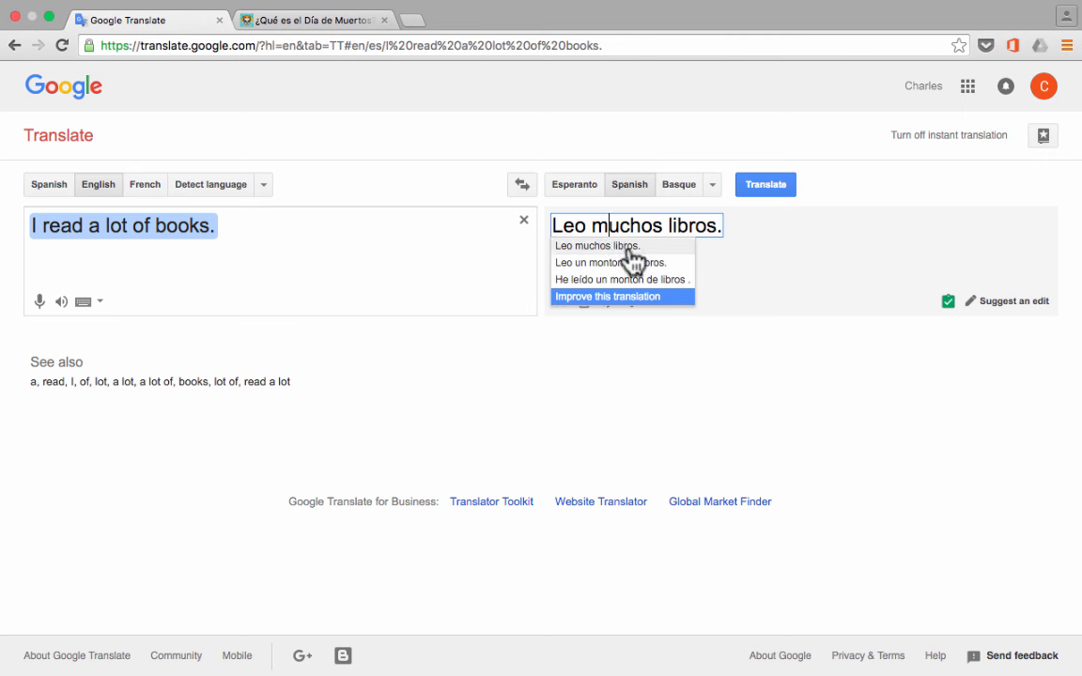
pyautogui.moveTo(622, 280)
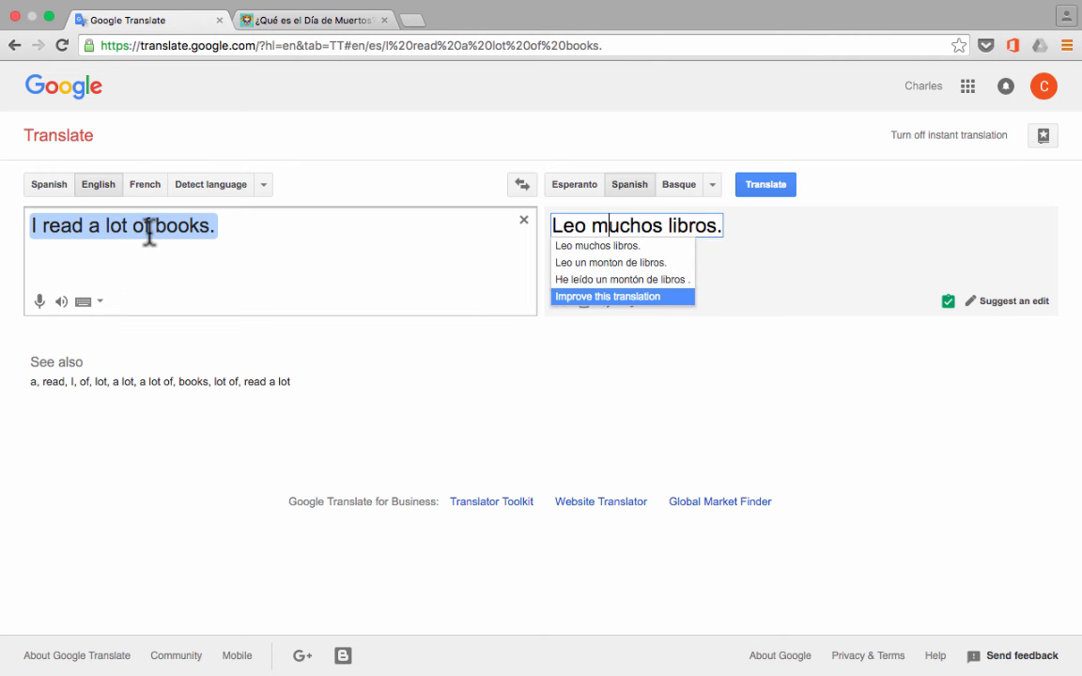
pyautogui.click(662, 279)
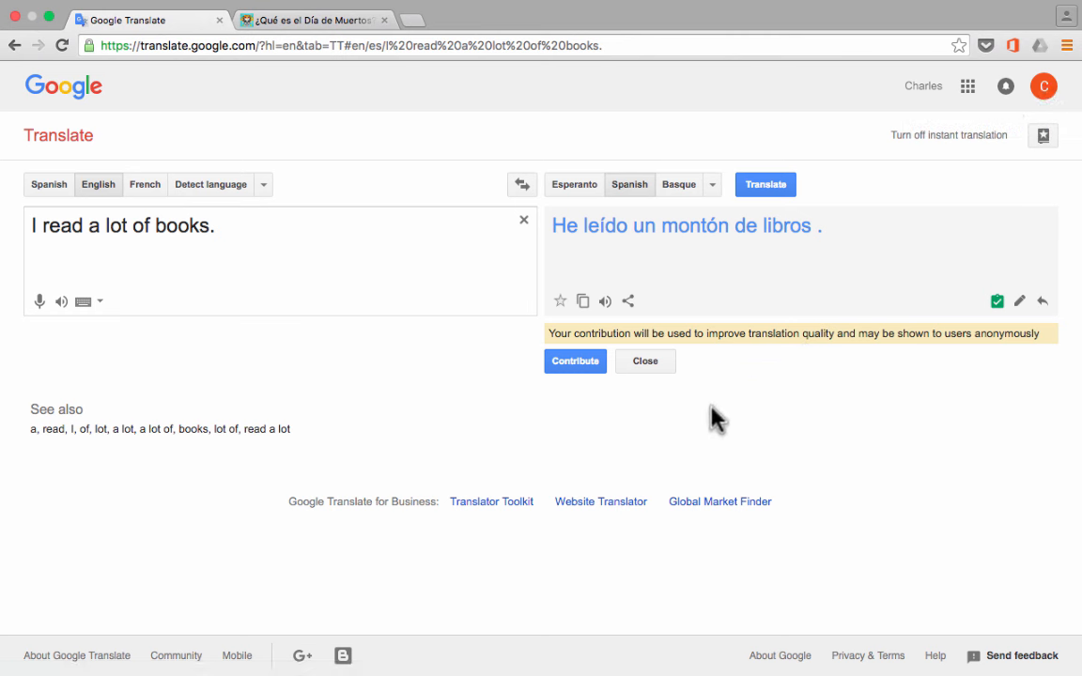
# Star the translation to the phrasebook, view the Share options, copy it and select its ending
pyautogui.click(560, 302)
pyautogui.click(627, 302)
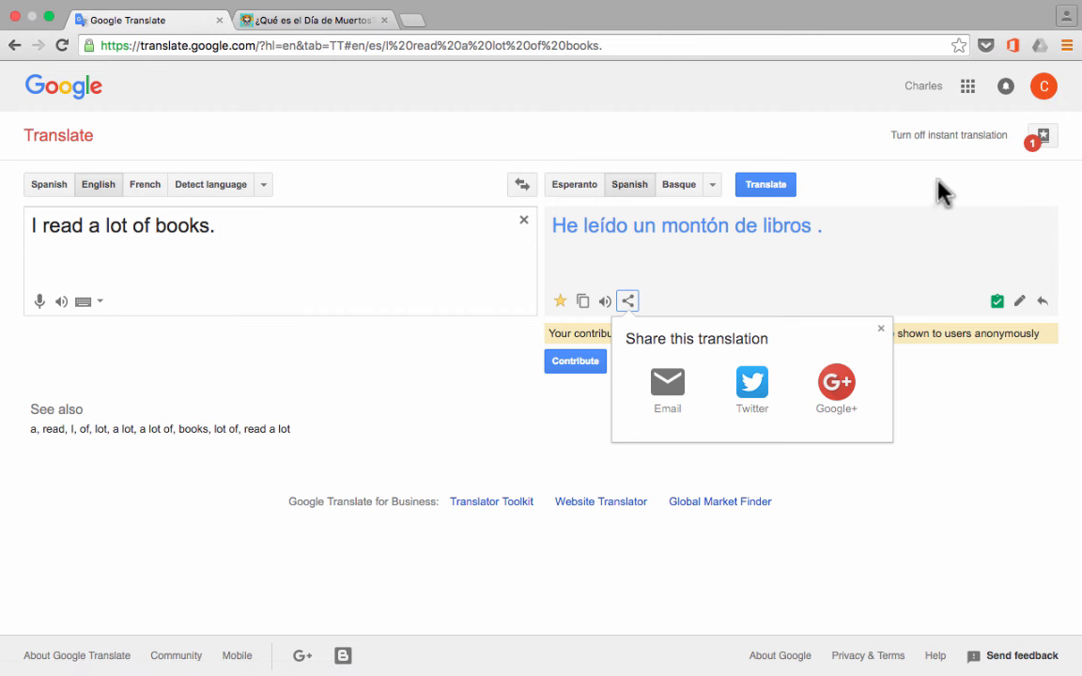
pyautogui.click(881, 328)
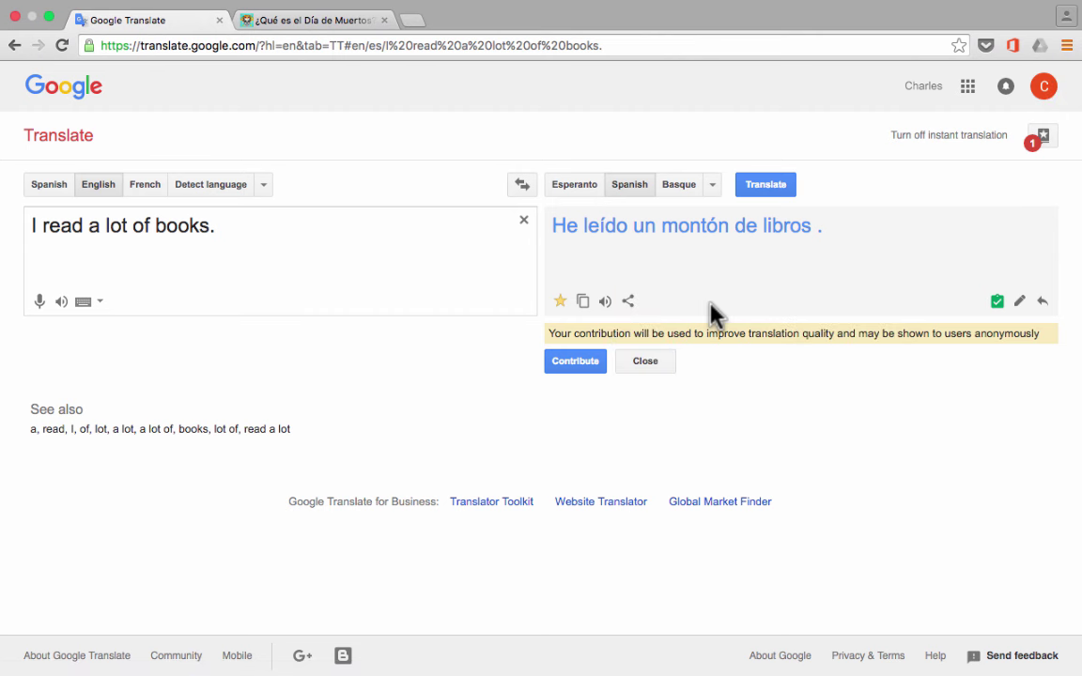
pyautogui.click(583, 301)
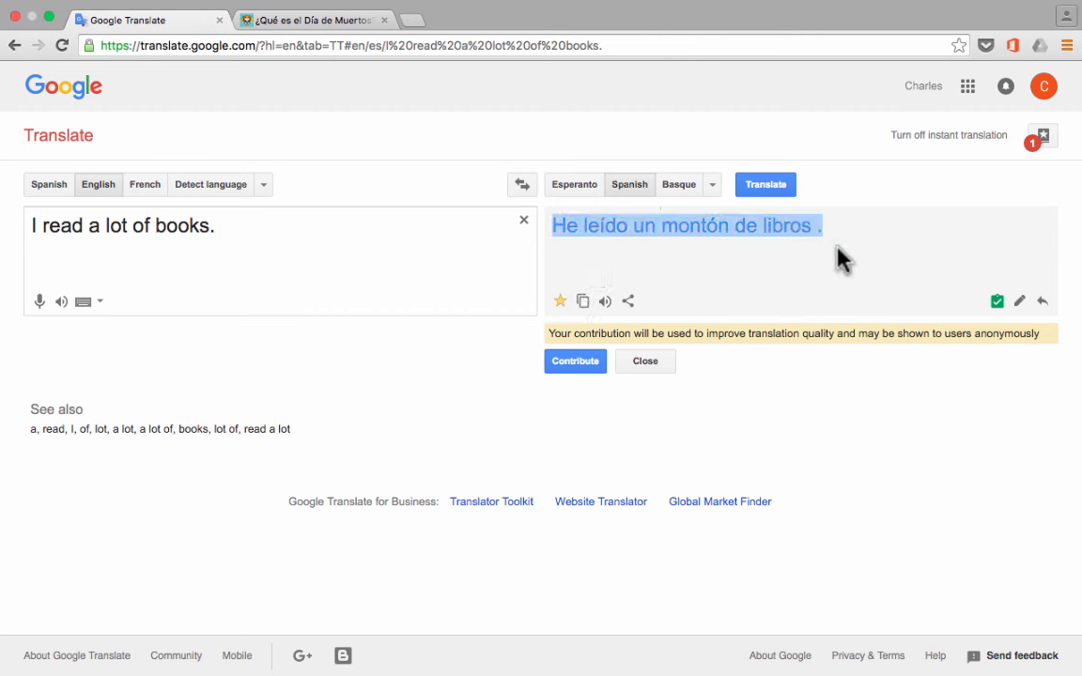
pyautogui.moveTo(824, 226); pyautogui.dragTo(552, 227)
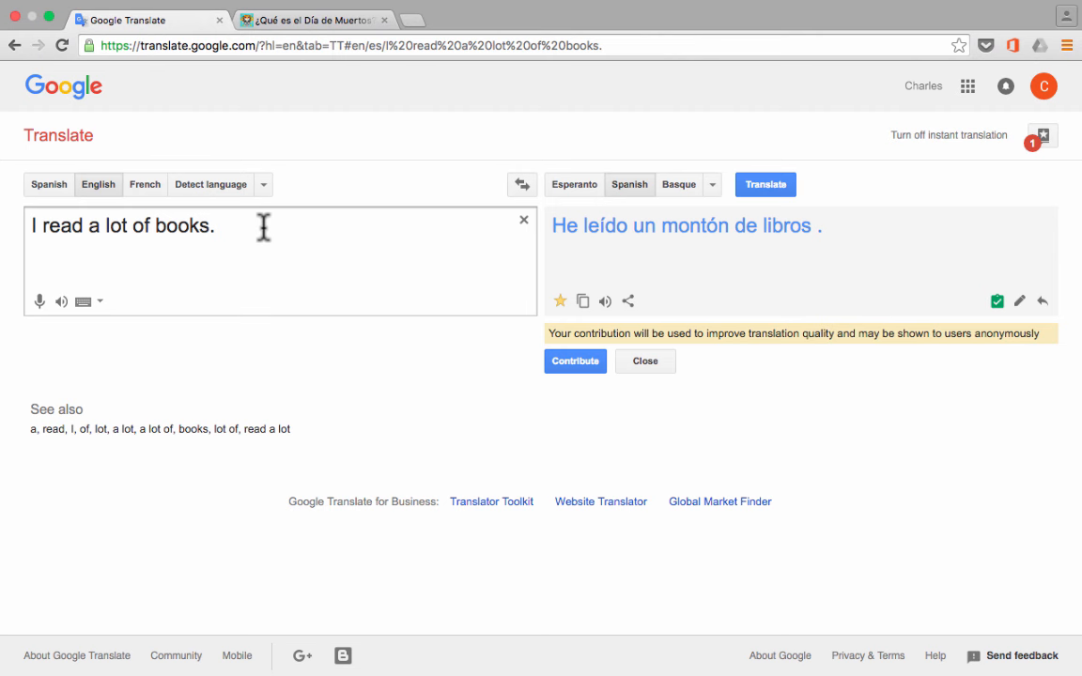
# Replace the sentence with Dutch 'Regelmatig', accept Dutch source, then switch the target to English giving 'Regular'
pyautogui.moveTo(263, 226); pyautogui.dragTo(9, 226)
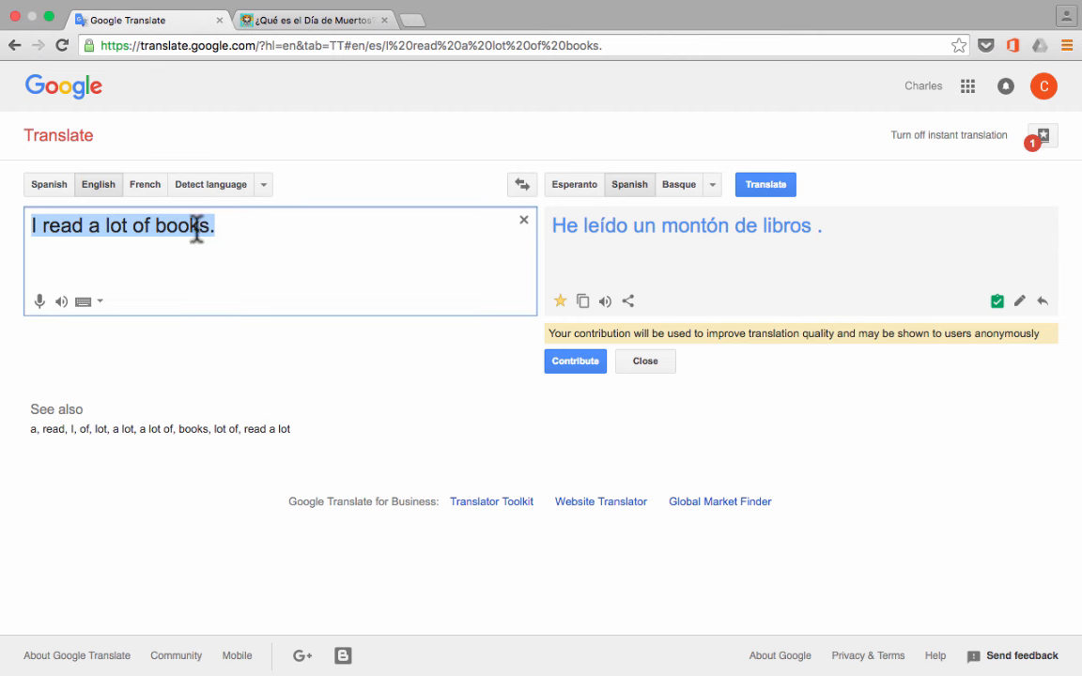
pyautogui.write('Regelmatig')
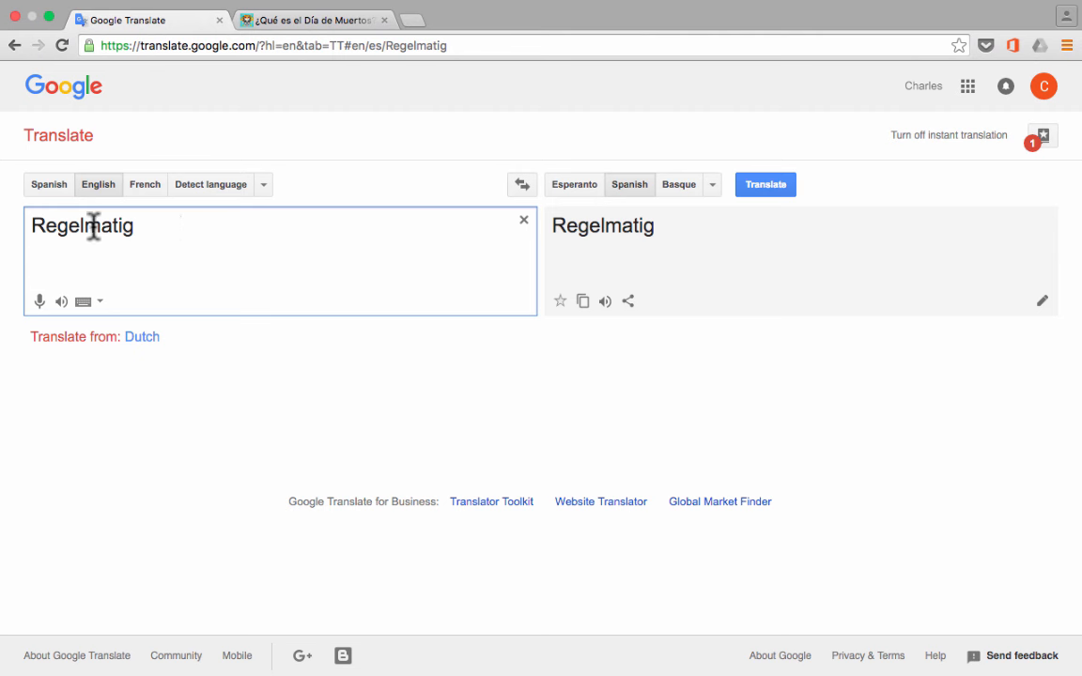
pyautogui.click(199, 188)
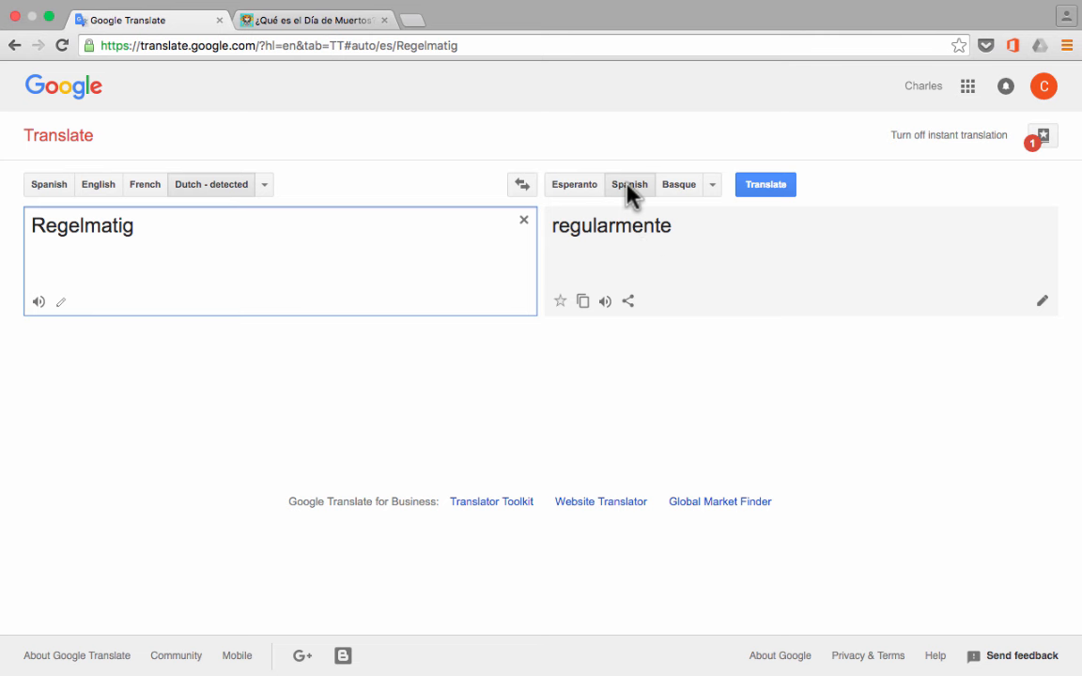
pyautogui.click(712, 184)
pyautogui.click(224, 304)
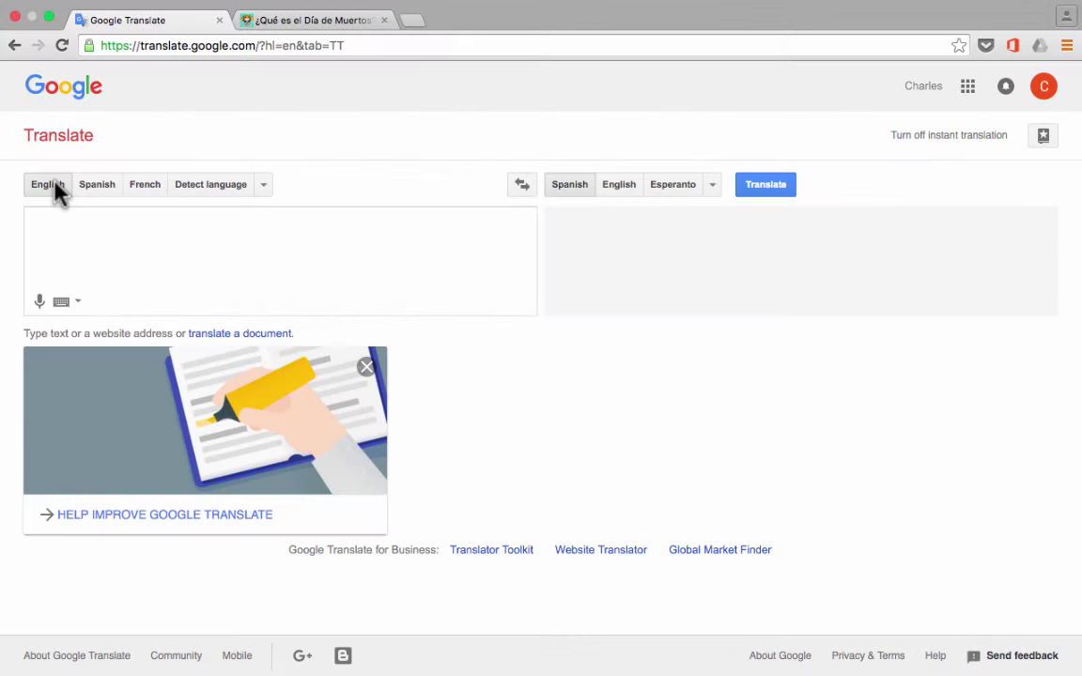
pyautogui.click(54, 241)
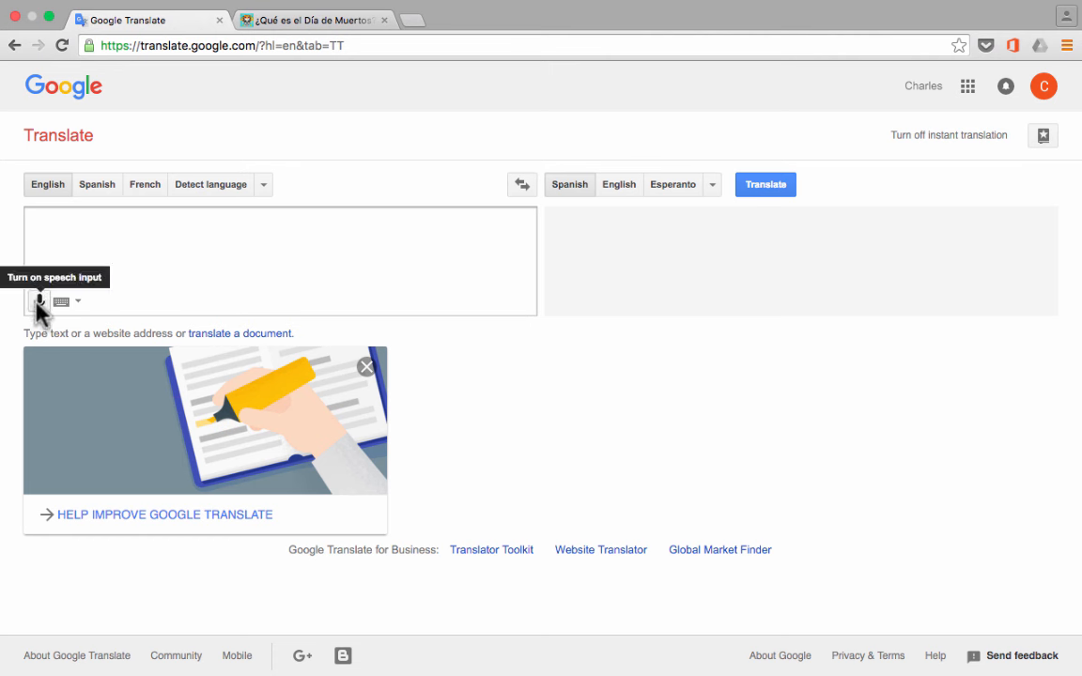
pyautogui.click(40, 303)
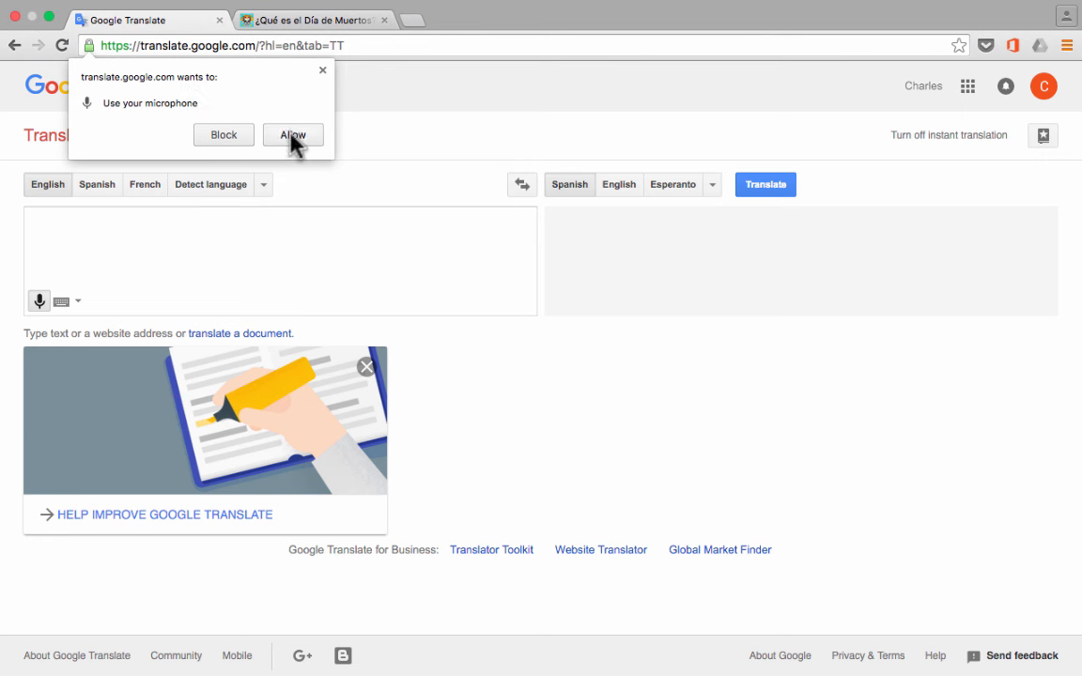
pyautogui.click(322, 71)
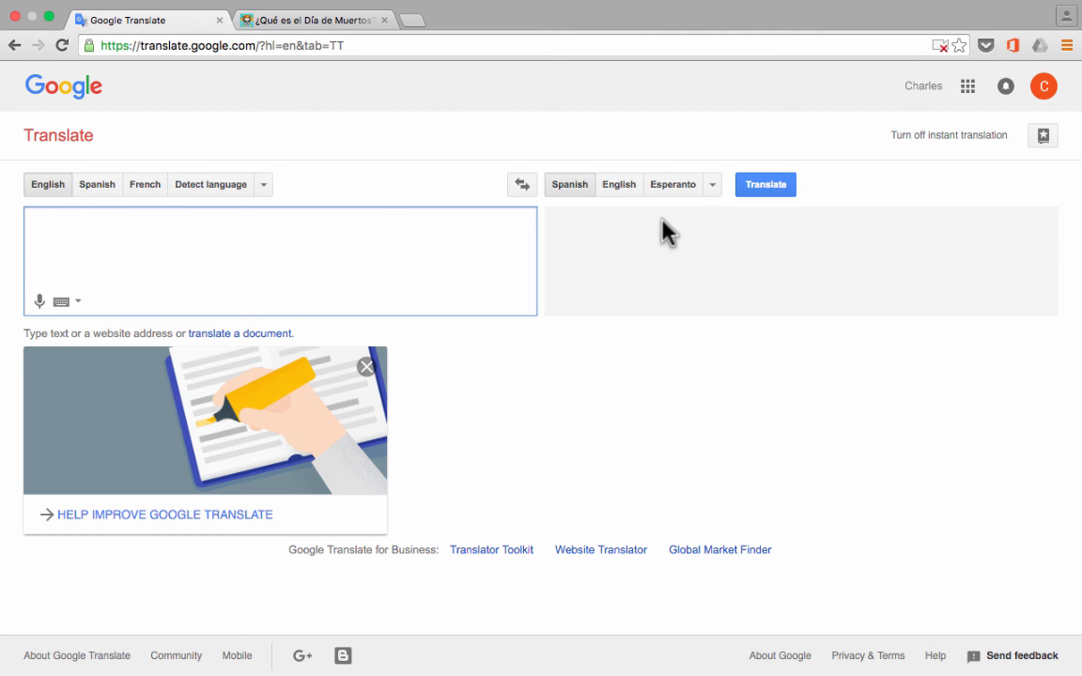
pyautogui.click(77, 303)
pyautogui.click(62, 303)
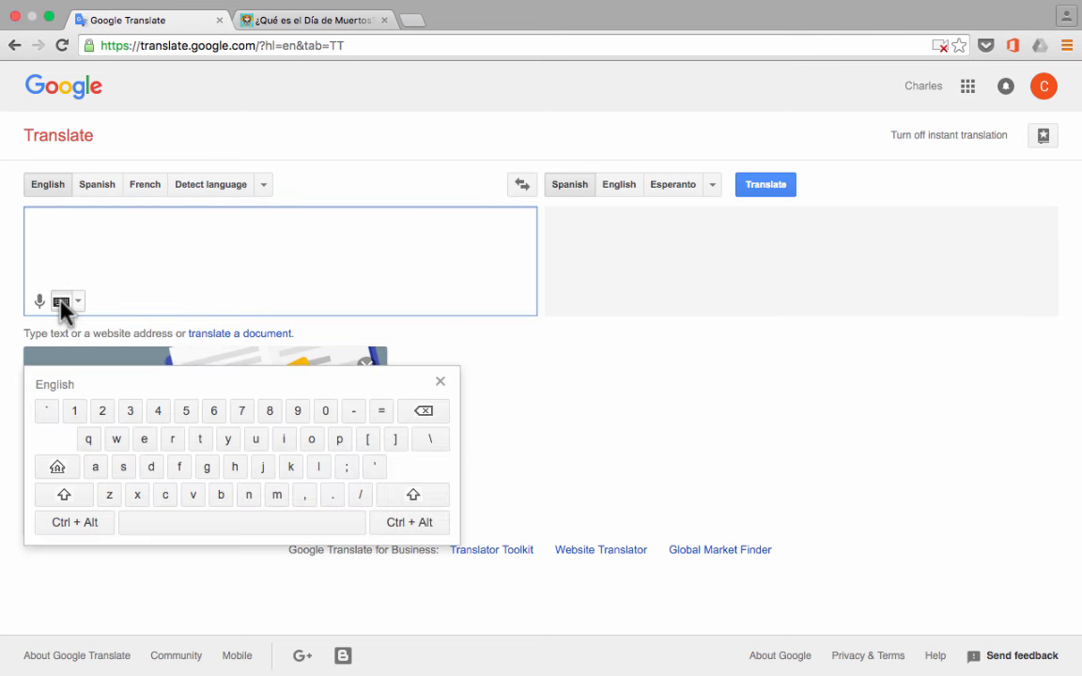
pyautogui.click(440, 384)
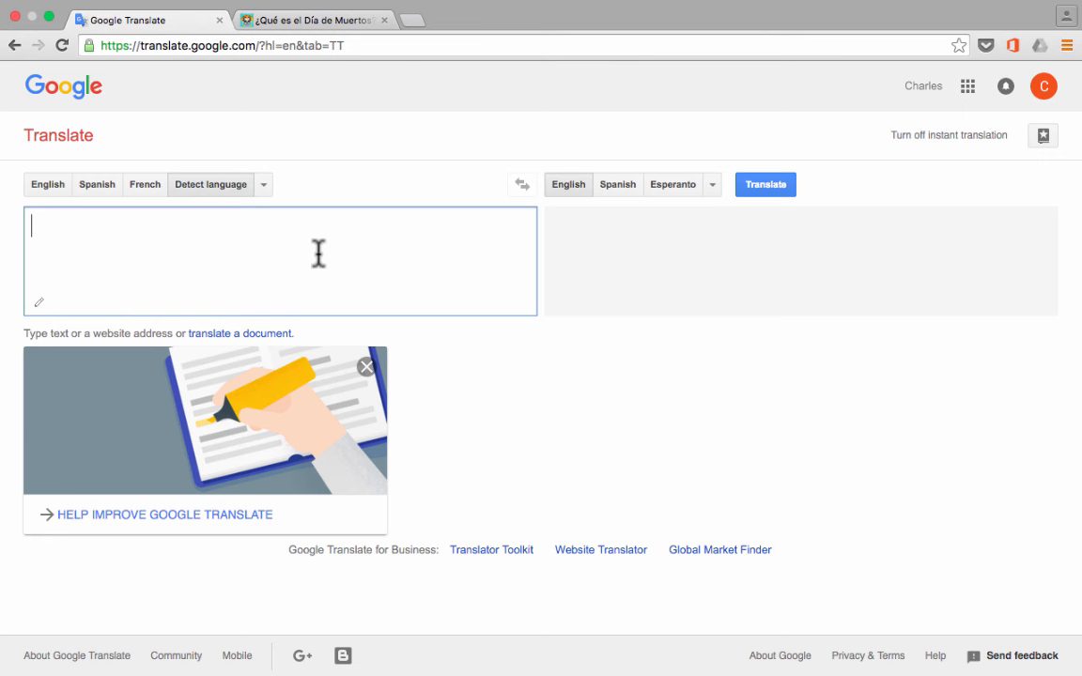
pyautogui.moveTo(720, 401); pyautogui.dragTo(413, 237)
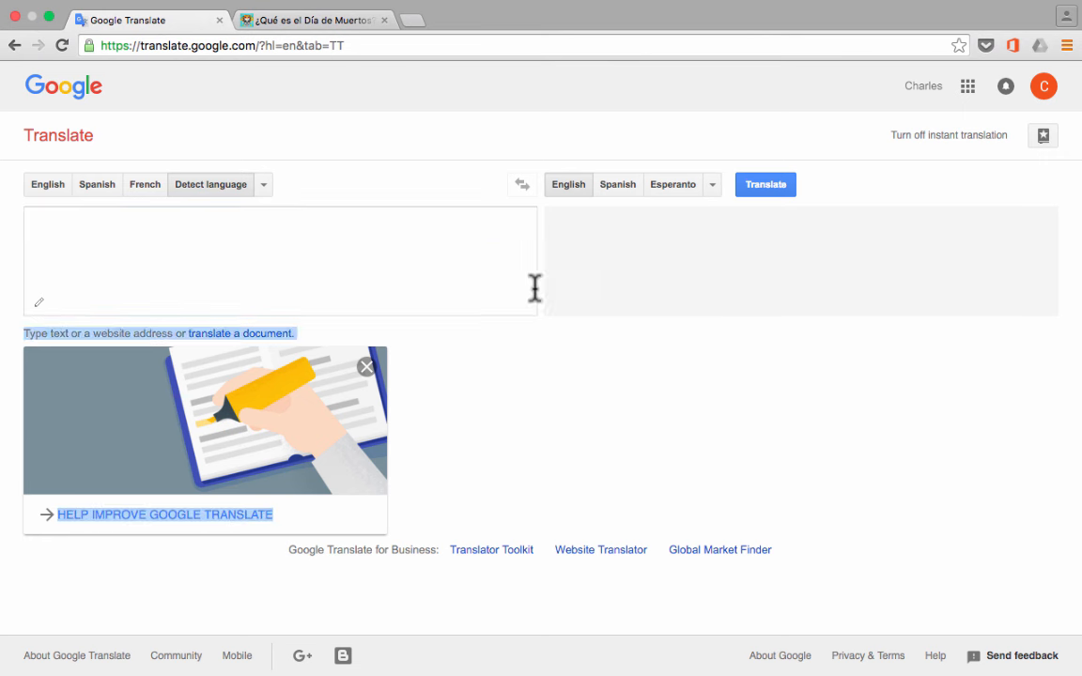
pyautogui.click(406, 242)
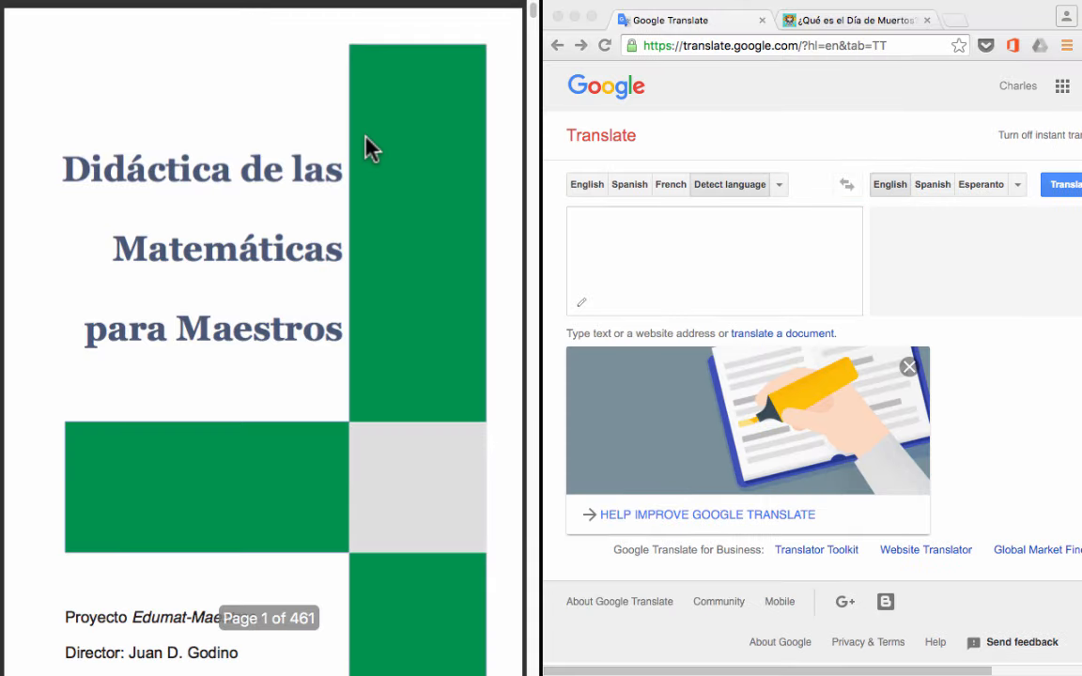
pyautogui.scroll(-1, 368, 148)
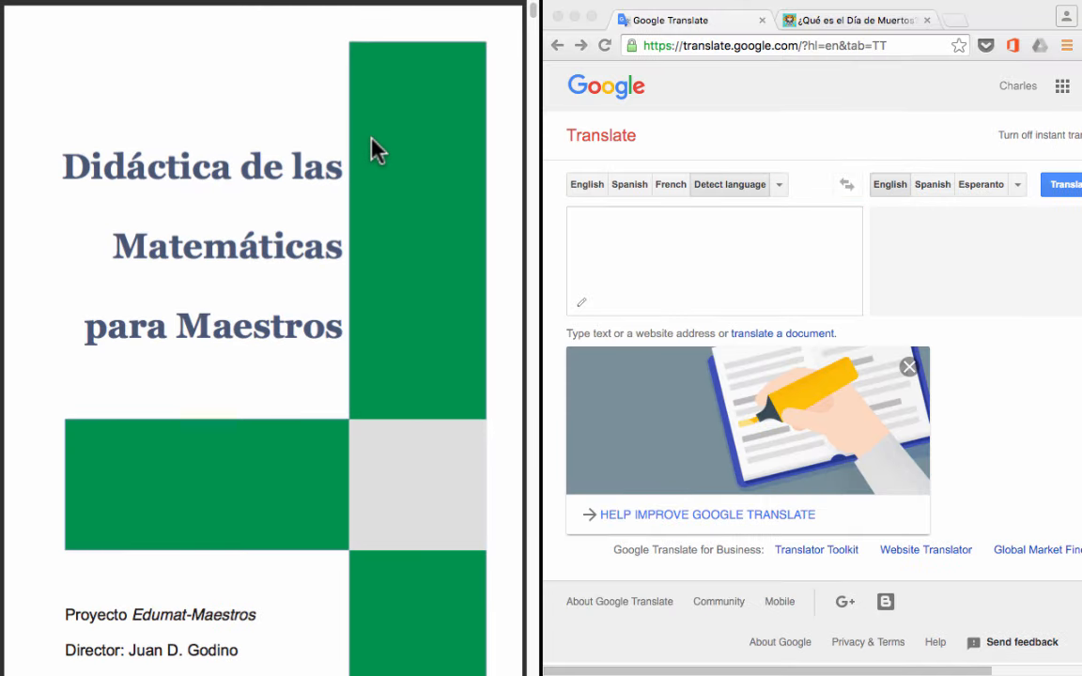
pyautogui.scroll(-2, 374, 149)
pyautogui.scroll(-5, 374, 150)
pyautogui.scroll(-3, 380, 165)
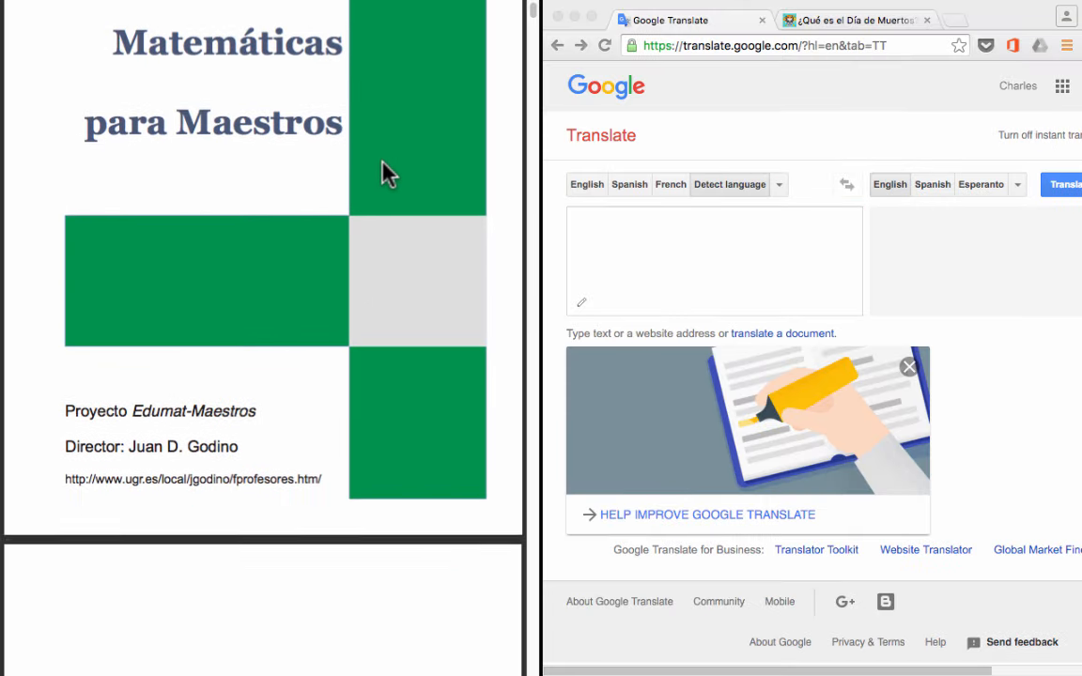
pyautogui.scroll(-5, 390, 176)
pyautogui.scroll(-5, 394, 178)
pyautogui.scroll(-5, 399, 184)
pyautogui.scroll(-5, 408, 195)
pyautogui.scroll(-5, 408, 194)
pyautogui.scroll(-5, 407, 194)
pyautogui.scroll(-5, 407, 195)
pyautogui.scroll(-5, 408, 195)
pyautogui.scroll(-5, 408, 194)
pyautogui.scroll(-5, 407, 195)
pyautogui.scroll(-2, 408, 194)
pyautogui.scroll(-3, 406, 183)
pyautogui.scroll(-5, 406, 183)
pyautogui.scroll(-5, 406, 183)
pyautogui.scroll(-5, 411, 198)
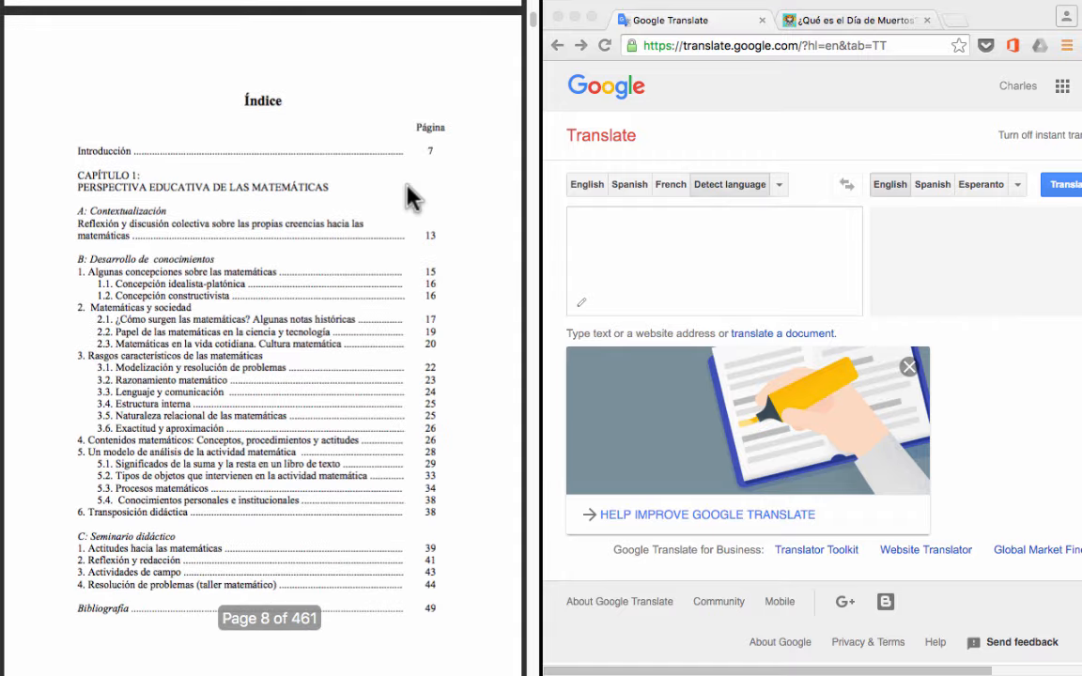
pyautogui.scroll(-5, 411, 197)
pyautogui.scroll(-5, 411, 197)
pyautogui.scroll(-5, 411, 197)
pyautogui.scroll(-5, 412, 199)
pyautogui.scroll(-5, 412, 199)
pyautogui.scroll(-4, 412, 199)
pyautogui.scroll(-4, 411, 199)
pyautogui.scroll(-5, 411, 194)
pyautogui.scroll(-5, 411, 194)
pyautogui.scroll(-5, 411, 194)
pyautogui.scroll(-3, 411, 195)
pyautogui.scroll(-5, 412, 194)
pyautogui.scroll(-5, 411, 194)
pyautogui.scroll(15, 411, 194)
pyautogui.scroll(15, 411, 195)
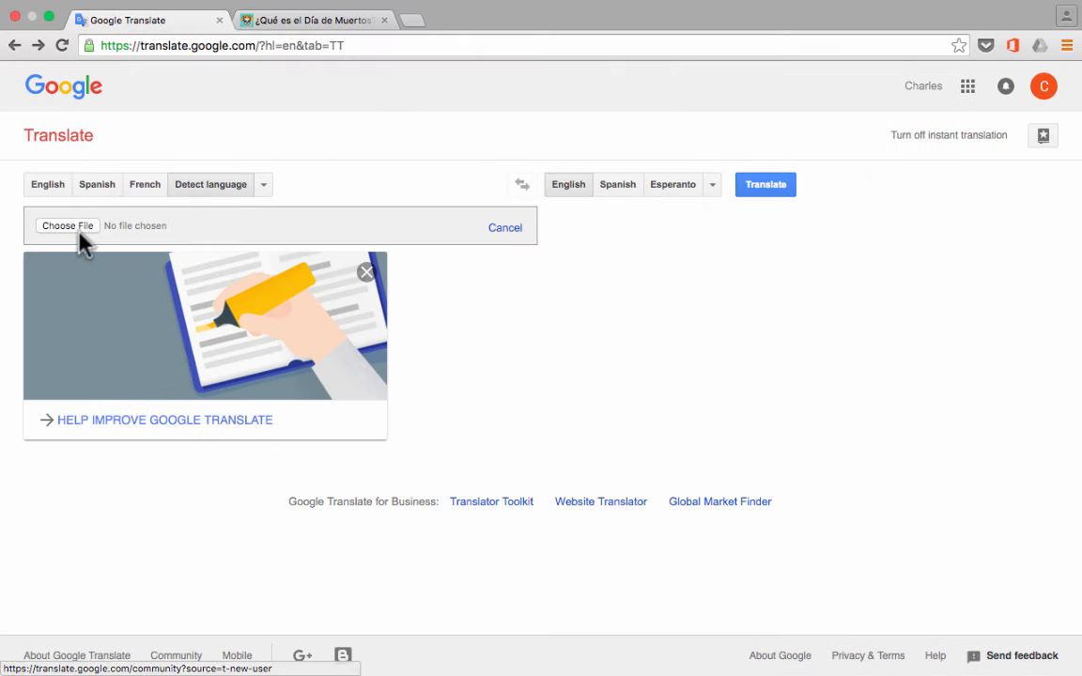
# Upload 9_didactica_maestros.pdf and translate the whole document into English
pyautogui.click(68, 226)
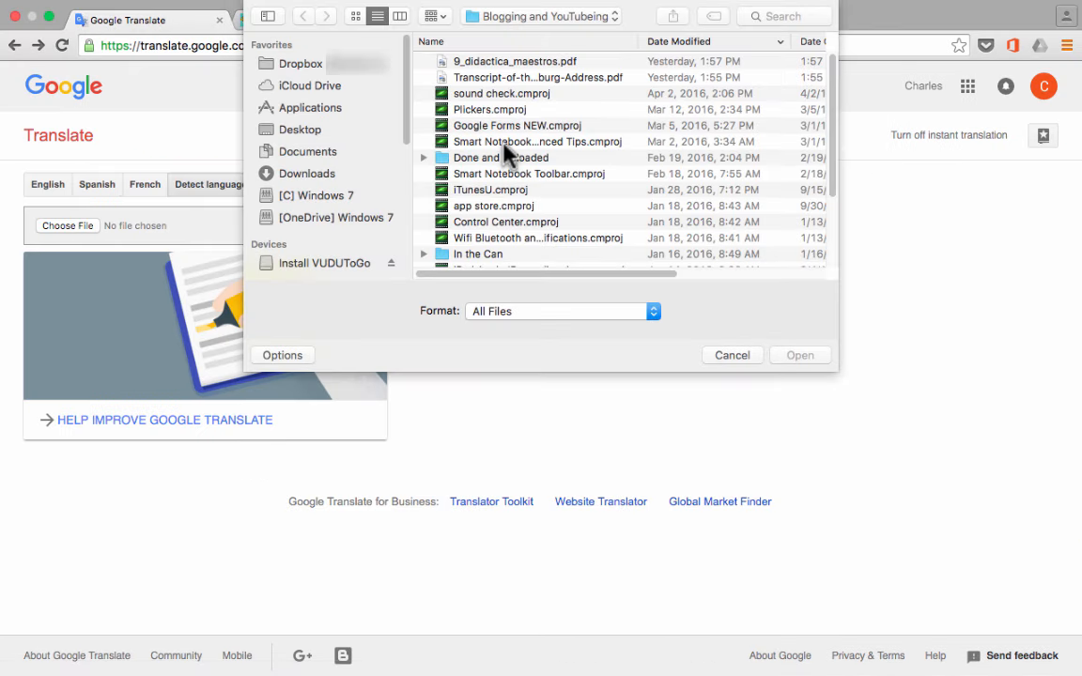
pyautogui.doubleClick(489, 61)
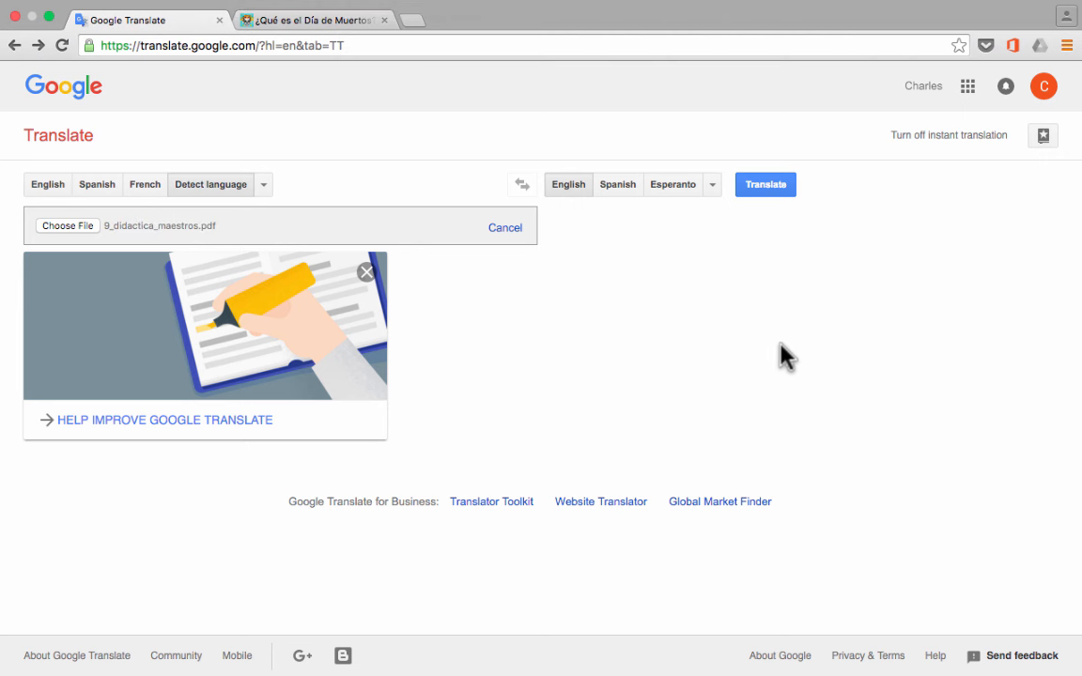
pyautogui.click(775, 193)
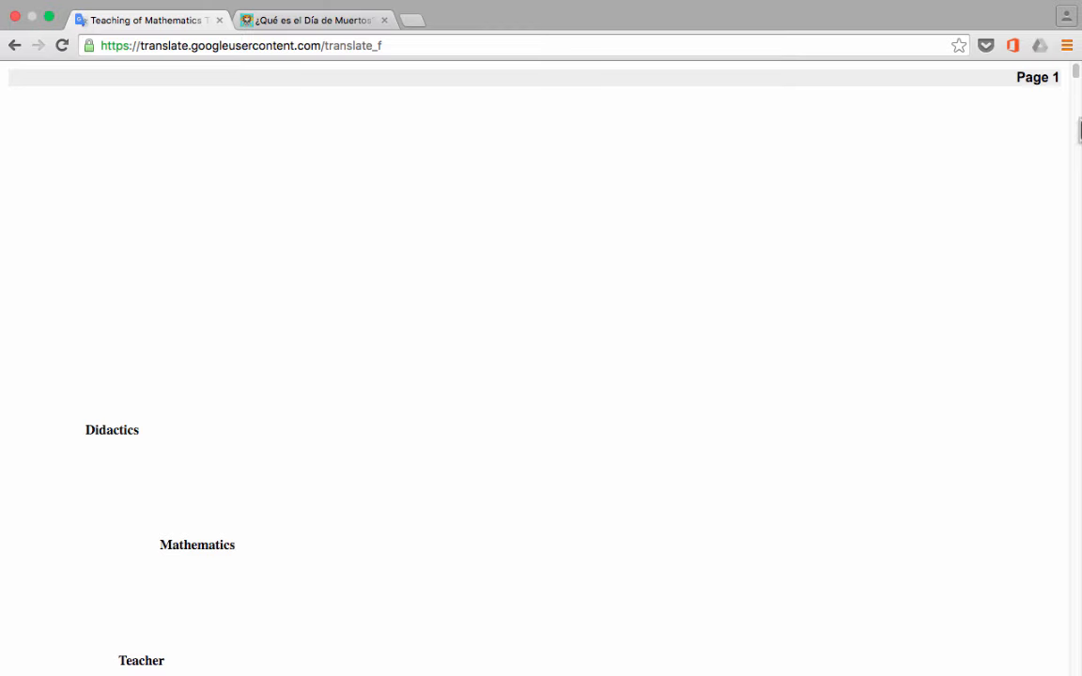
pyautogui.moveTo(1075, 75)
pyautogui.mouseDown()
pyautogui.moveTo(1076, 148)
pyautogui.moveTo(1077, 136)
pyautogui.mouseUp()
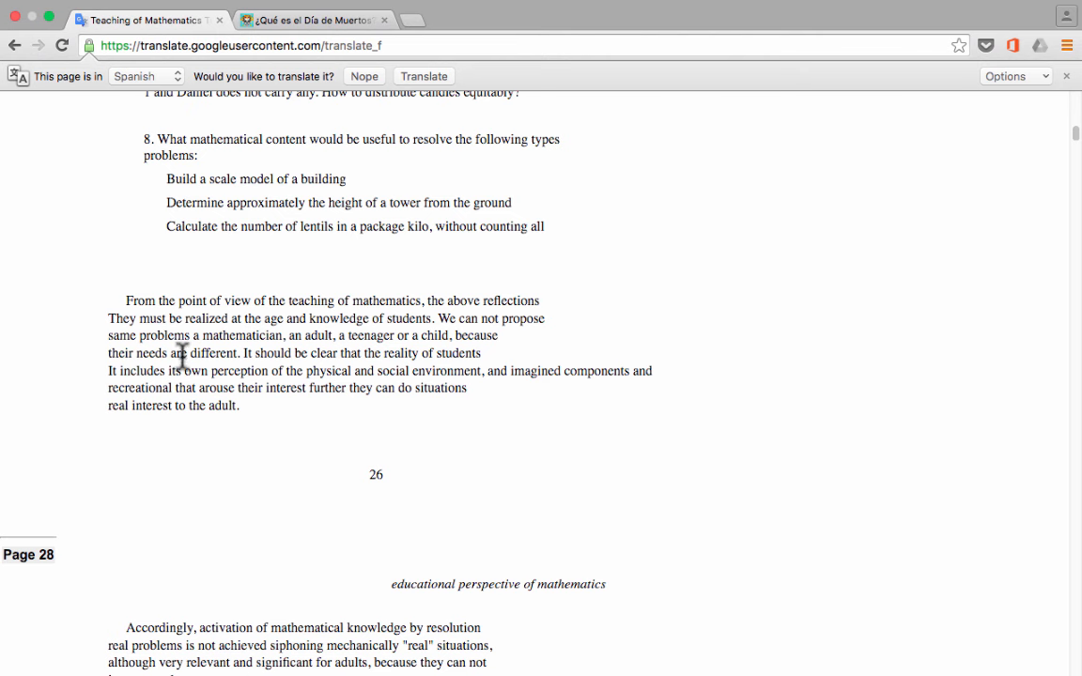
pyautogui.click(271, 355)
# Upload the Address transcript PDF, get the 'already in English' error, and return to the main page
pyautogui.click(13, 45)
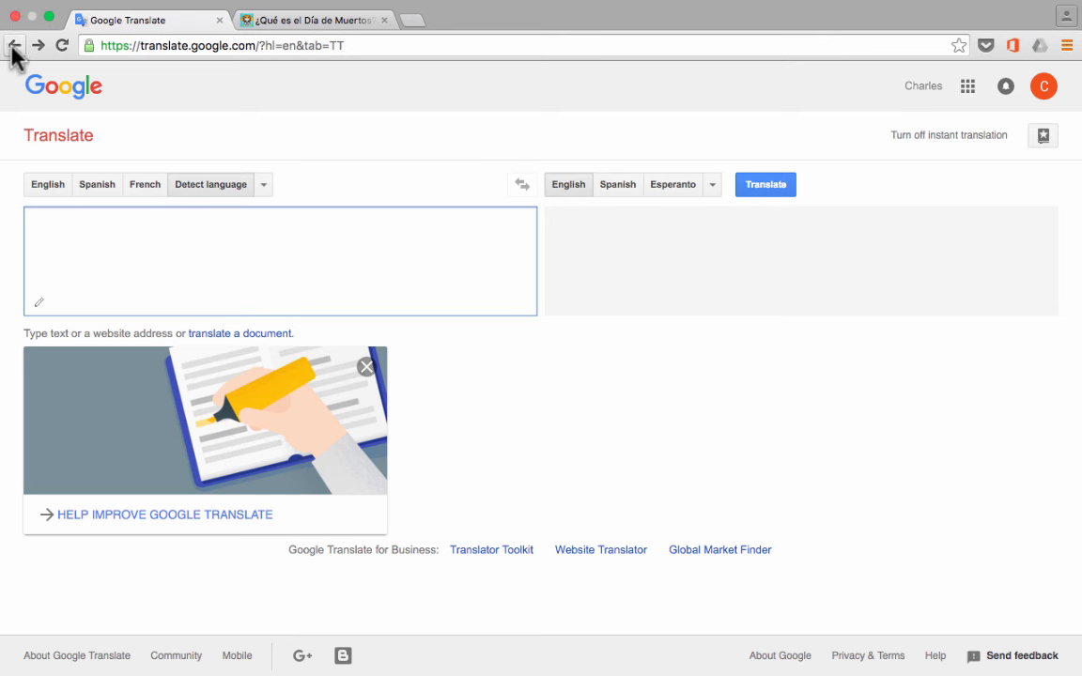
pyautogui.click(268, 333)
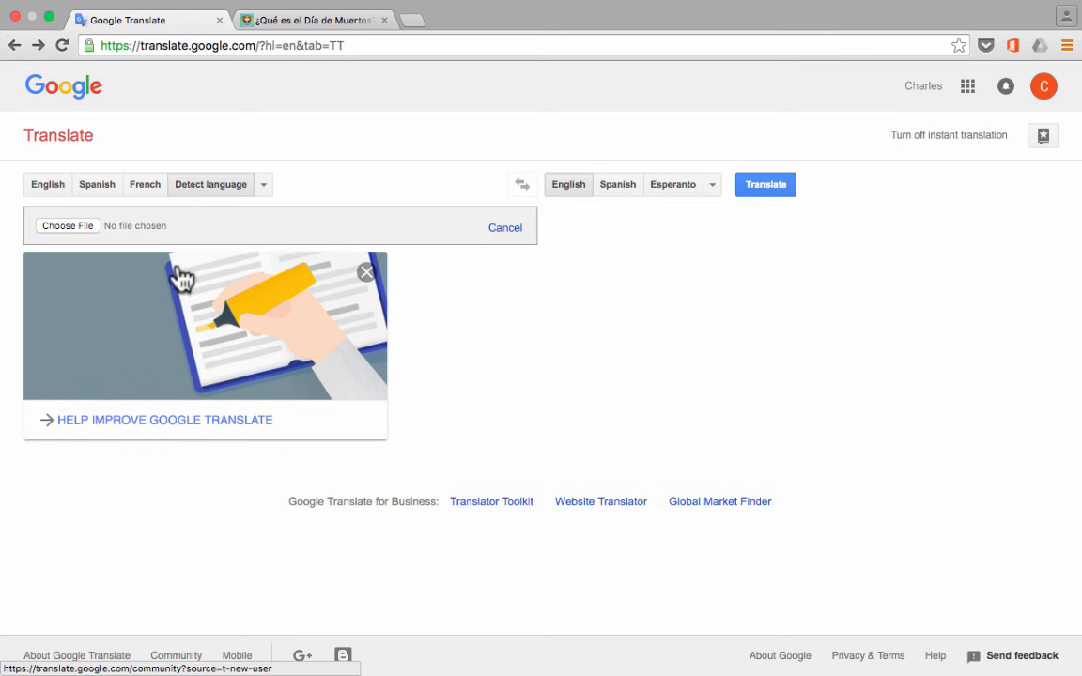
pyautogui.click(67, 226)
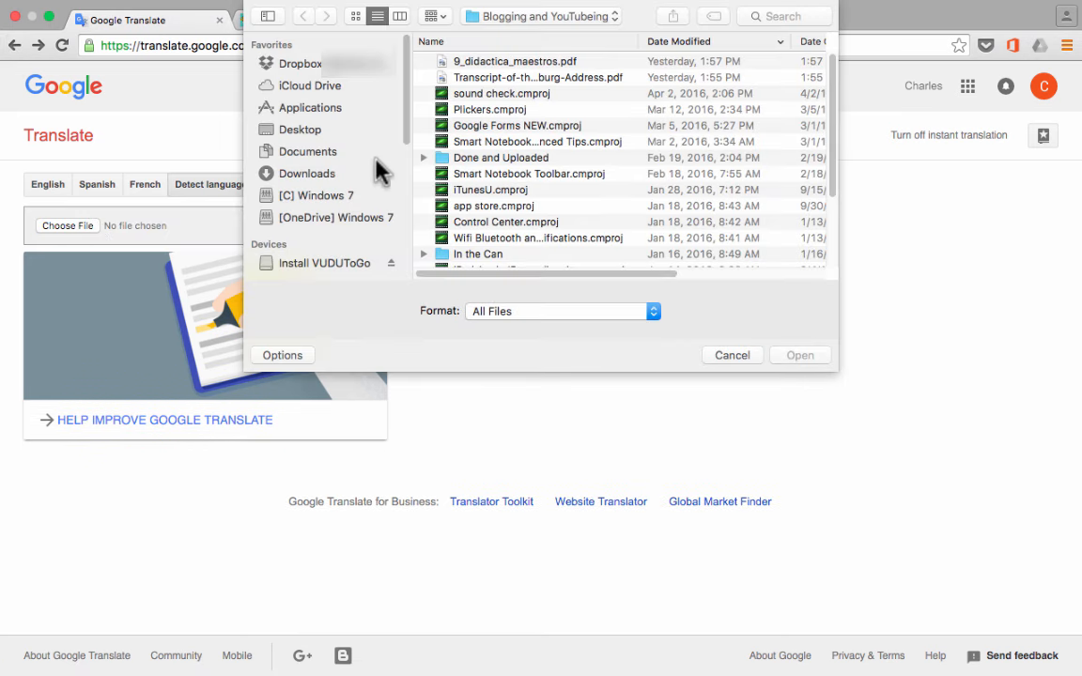
pyautogui.doubleClick(507, 77)
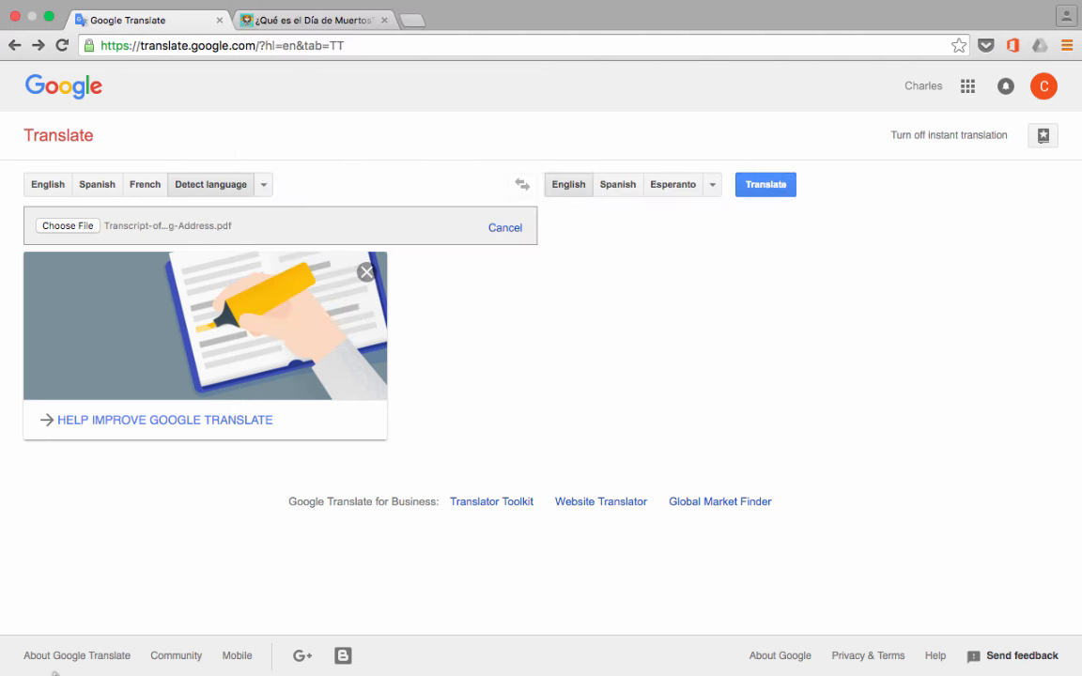
pyautogui.click(765, 184)
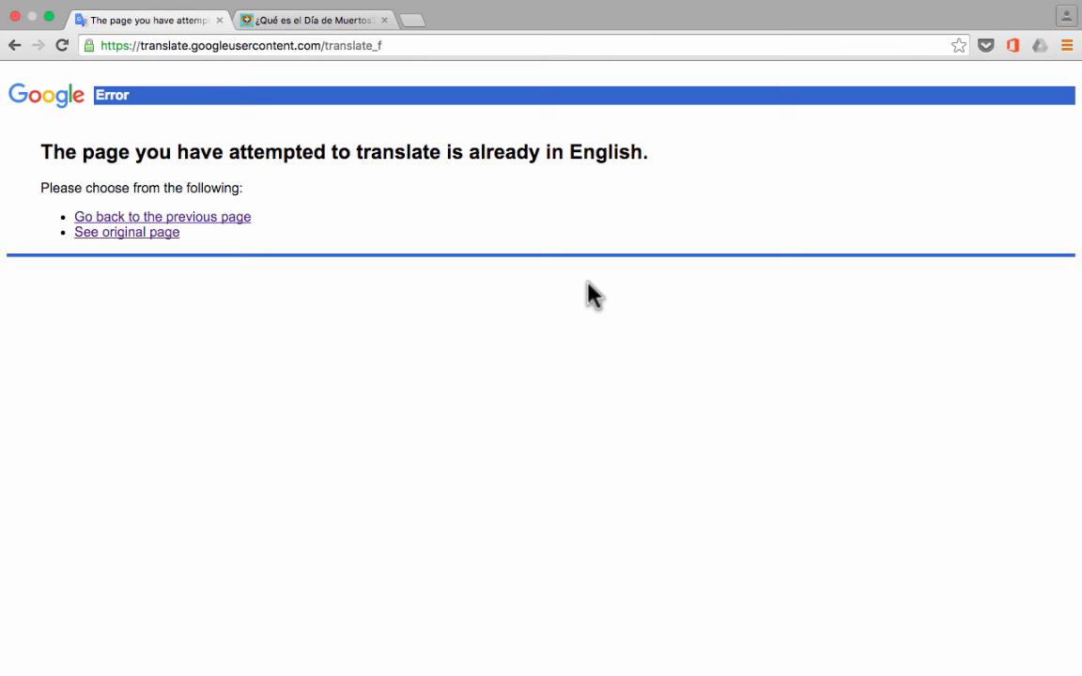
pyautogui.click(14, 45)
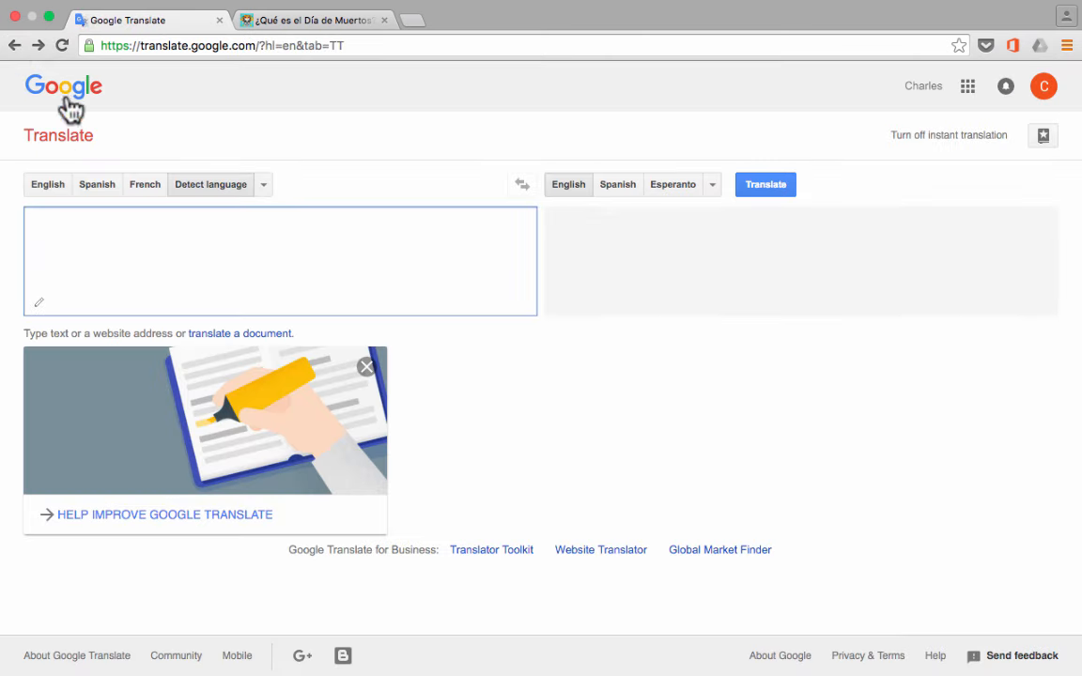
# Set English to Spanish and start uploading the transcript PDF as a document
pyautogui.click(46, 194)
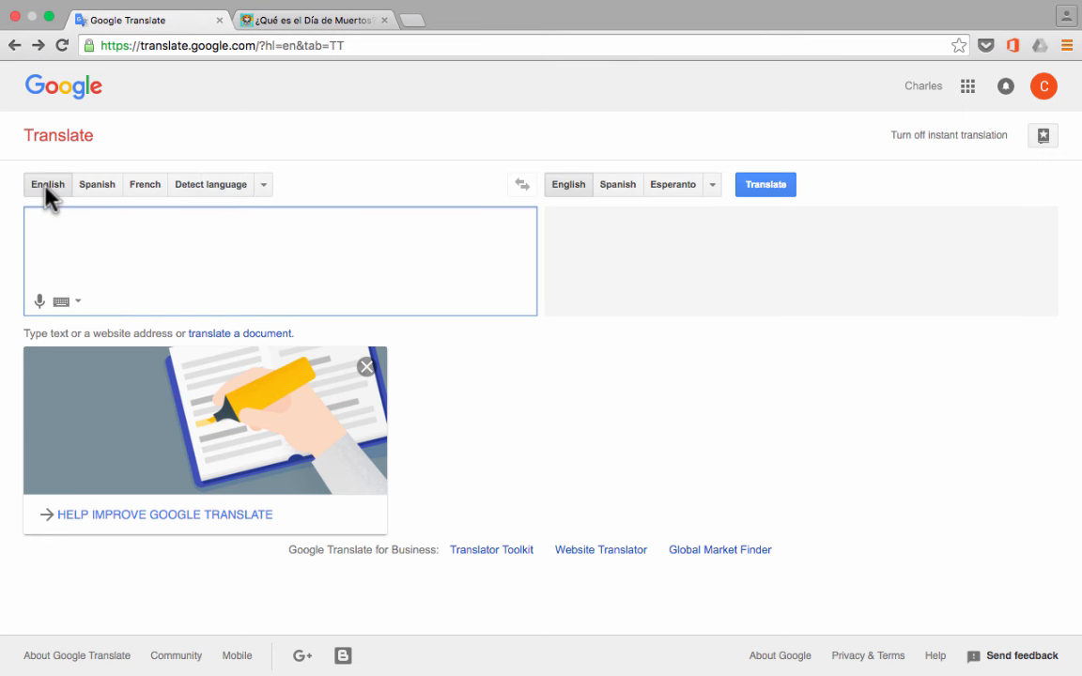
pyautogui.click(617, 184)
pyautogui.click(241, 334)
pyautogui.click(67, 225)
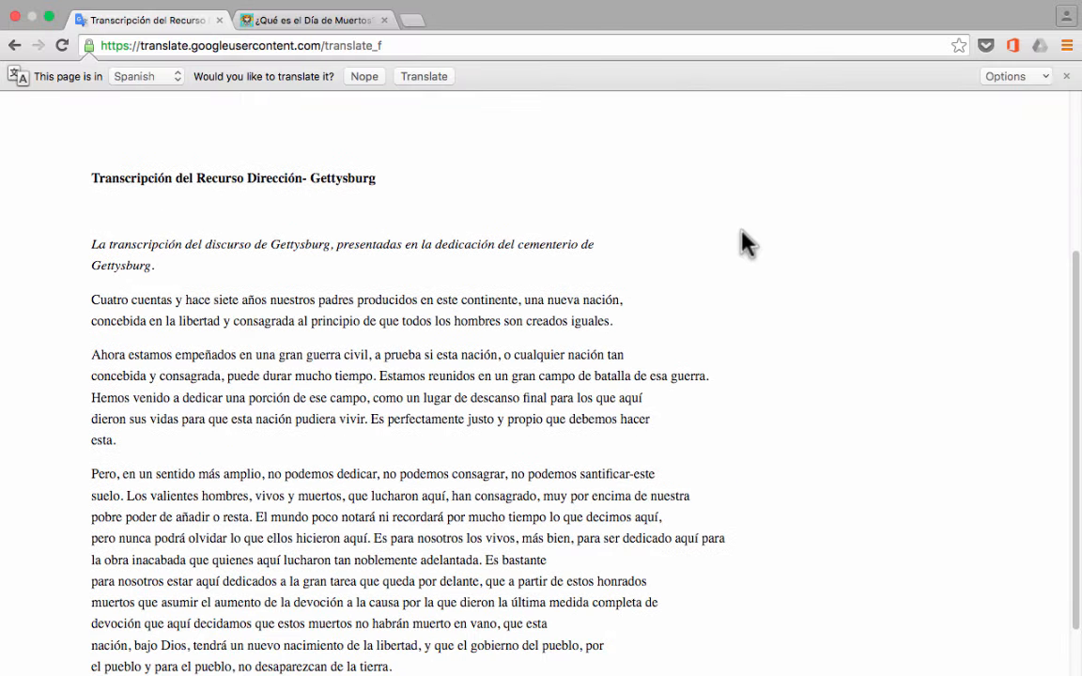
pyautogui.scroll(-2, 747, 243)
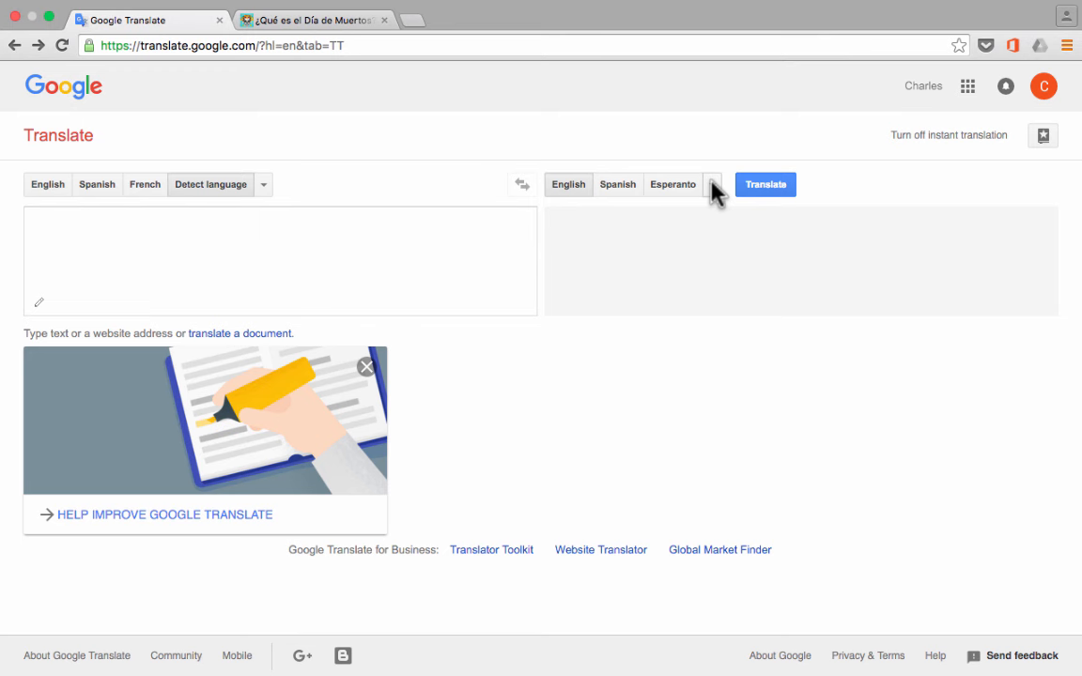
# Set the target to Chinese (Traditional), translate the transcript PDF, and go back to the main page
pyautogui.click(712, 185)
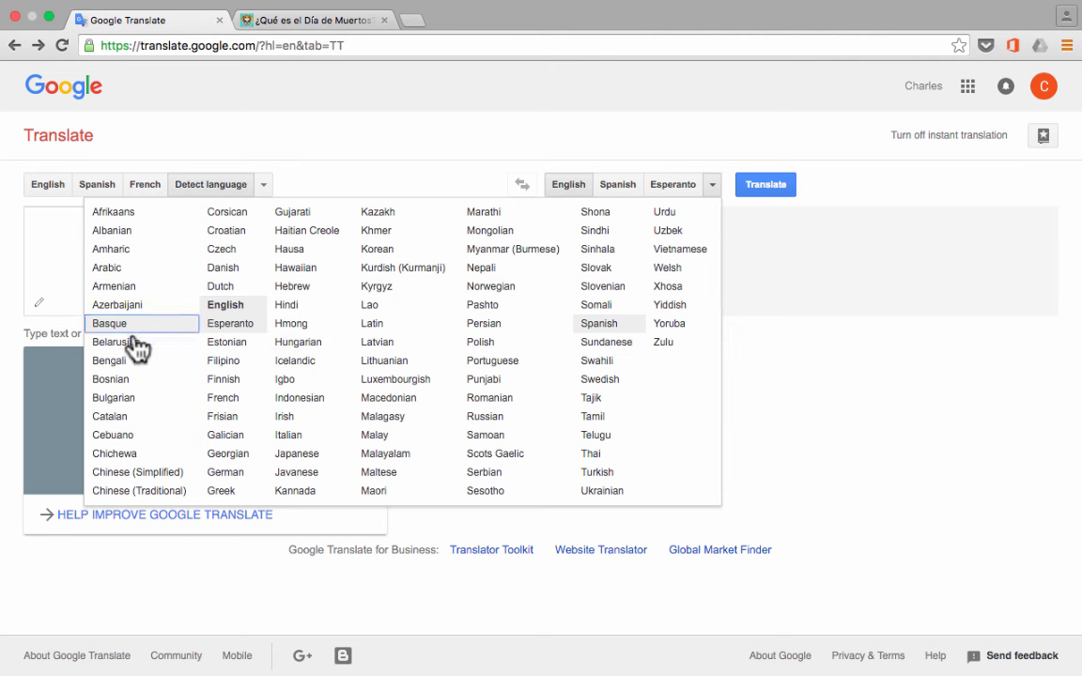
pyautogui.click(139, 492)
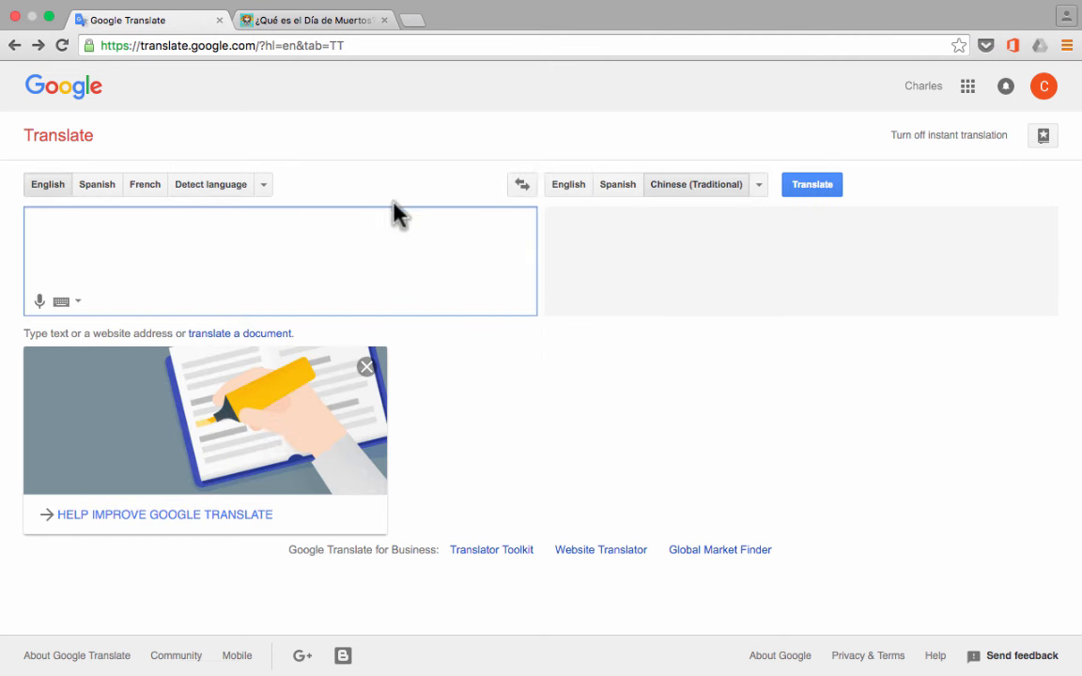
pyautogui.click(249, 334)
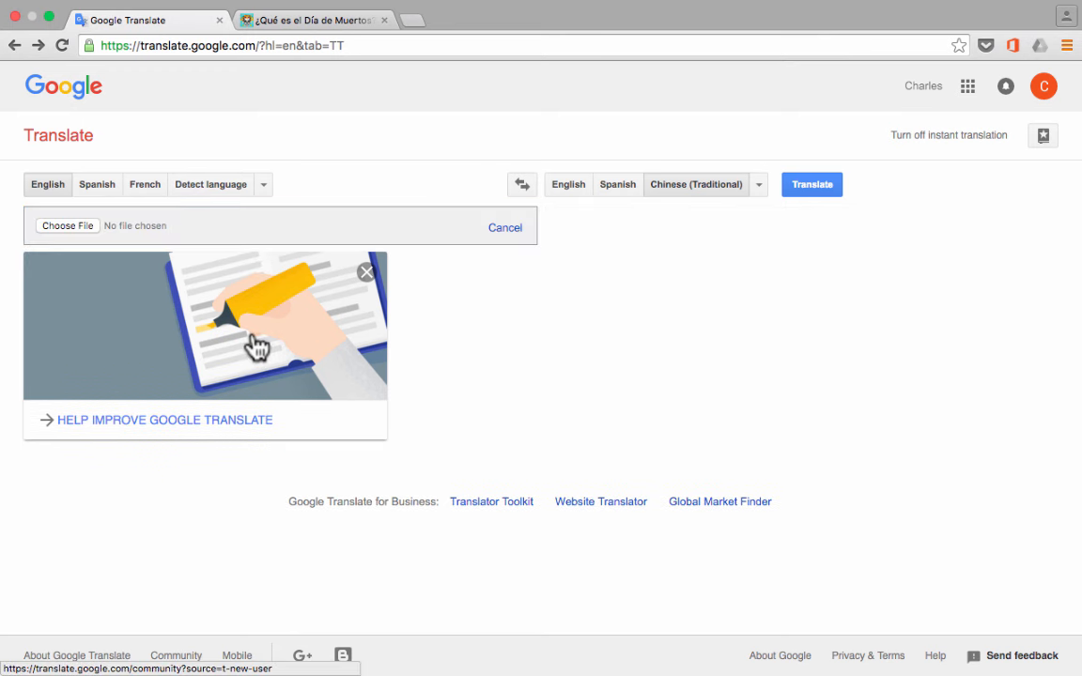
pyautogui.click(72, 225)
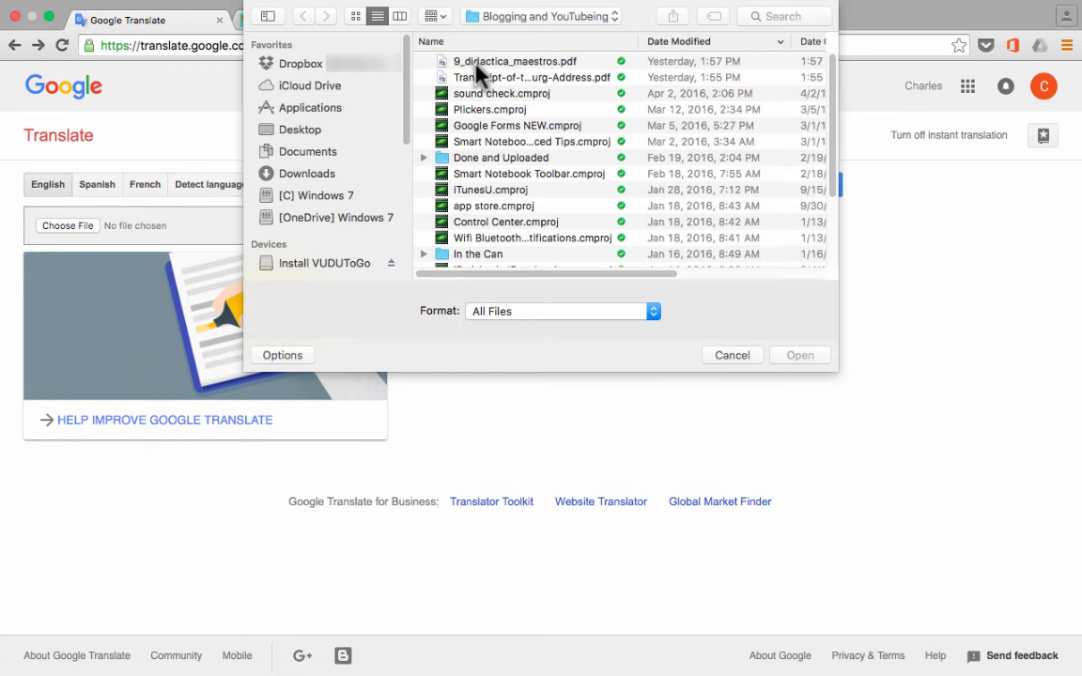
pyautogui.doubleClick(479, 77)
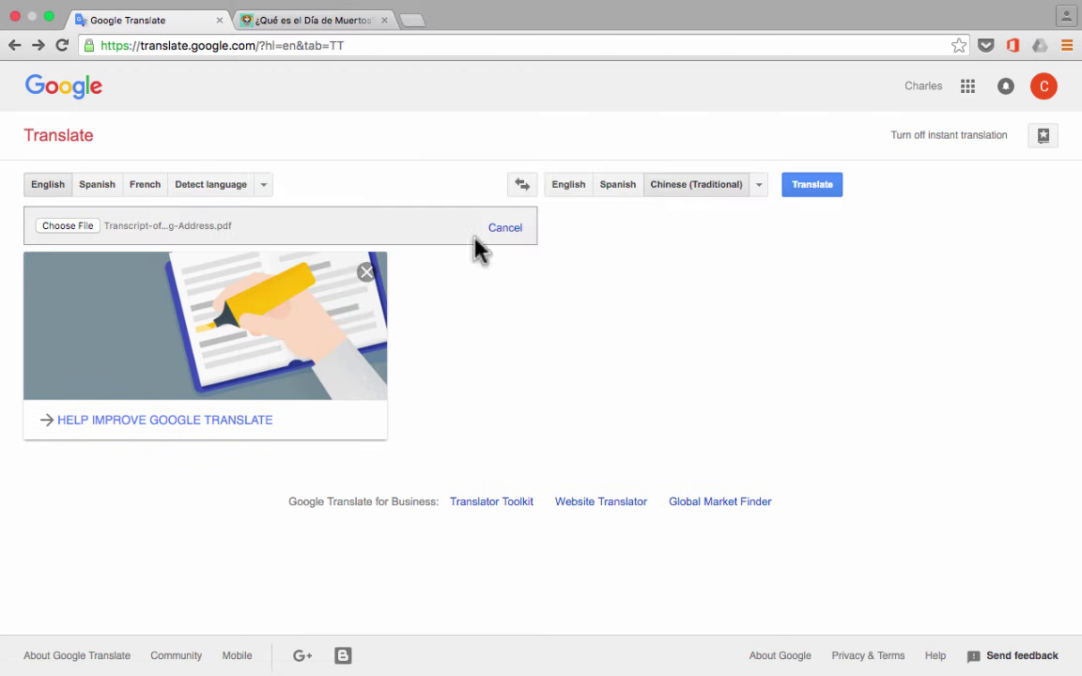
pyautogui.click(812, 184)
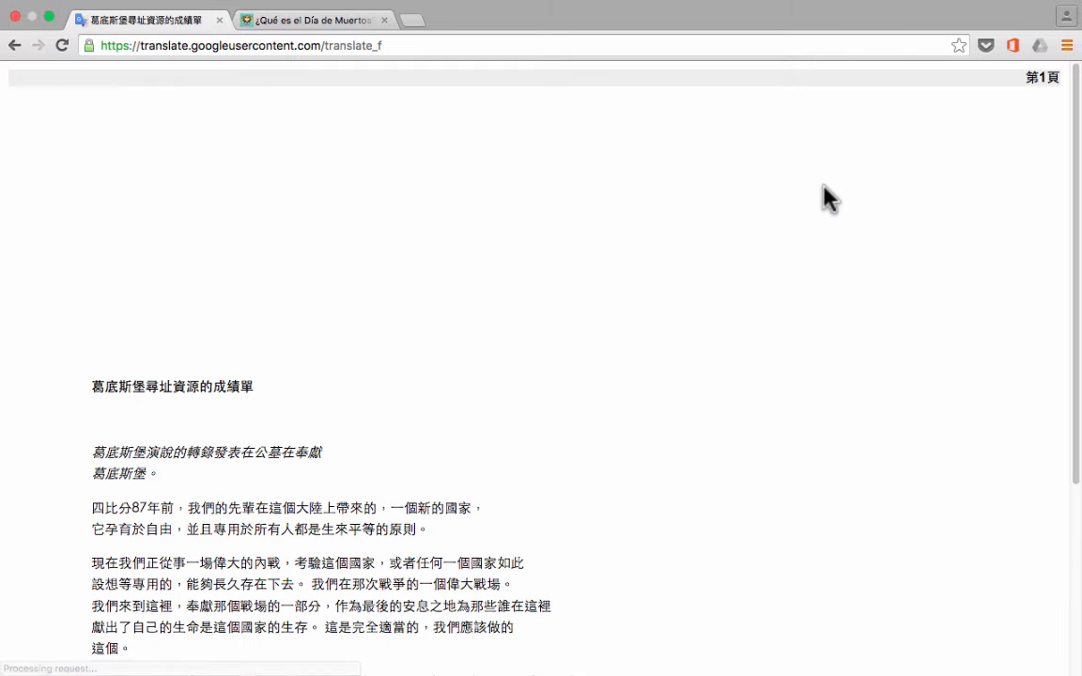
pyautogui.scroll(-5, 694, 284)
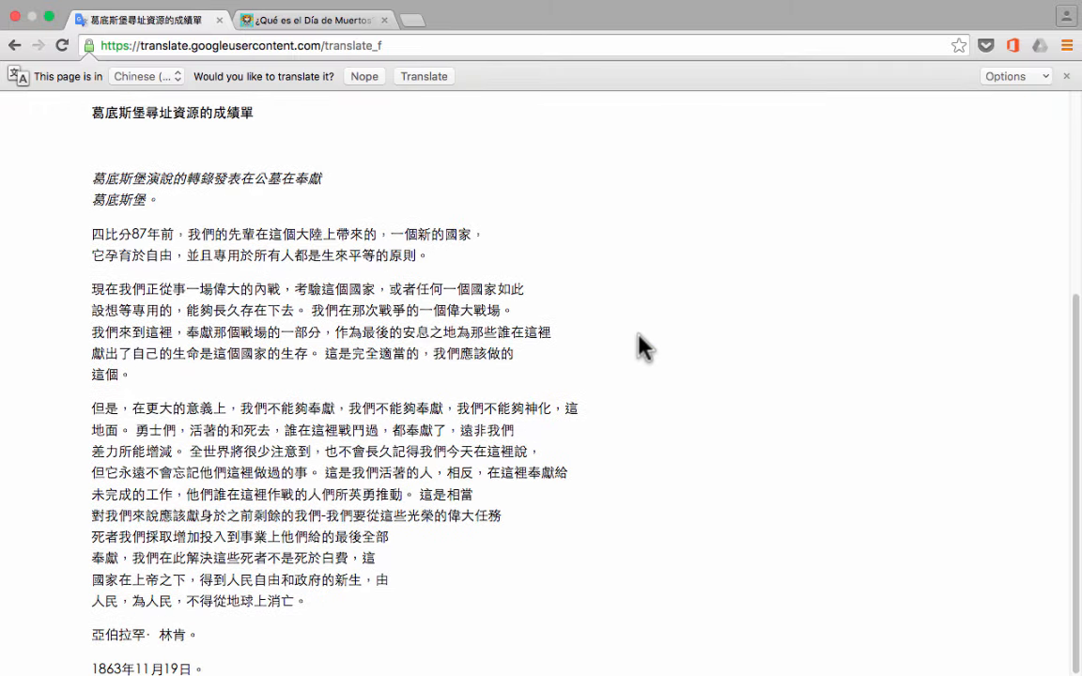
pyautogui.press('super+Left')
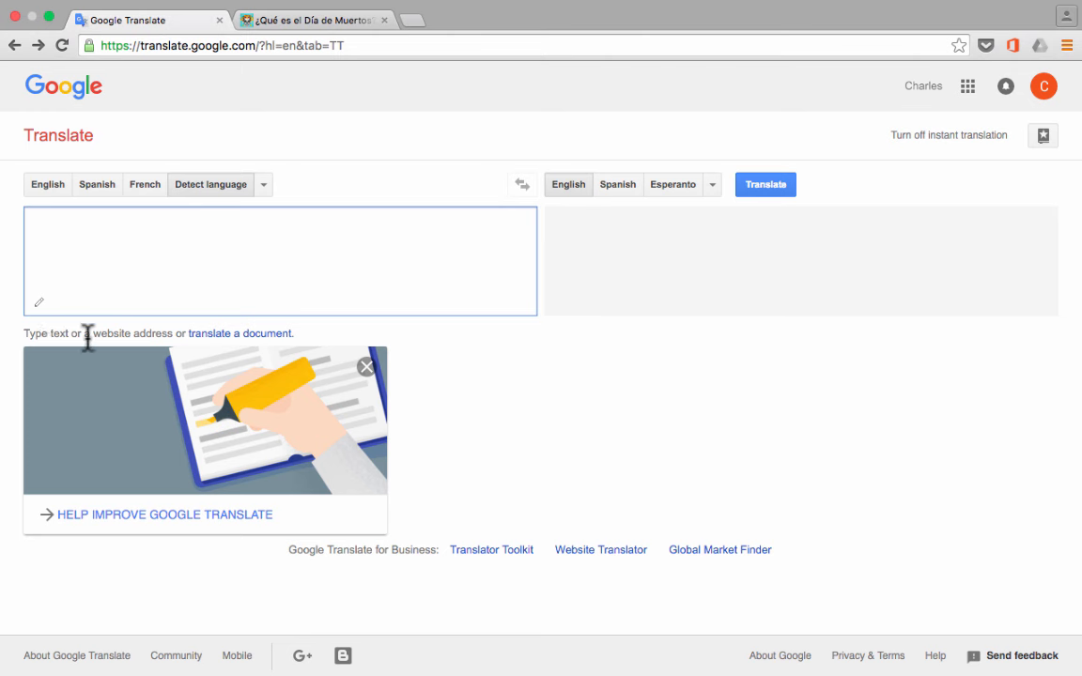
# Switch from Google Translate to the Spanish Día de Muertos website tab
pyautogui.moveTo(86, 333); pyautogui.dragTo(183, 334)
pyautogui.click(853, 326)
pyautogui.click(287, 19)
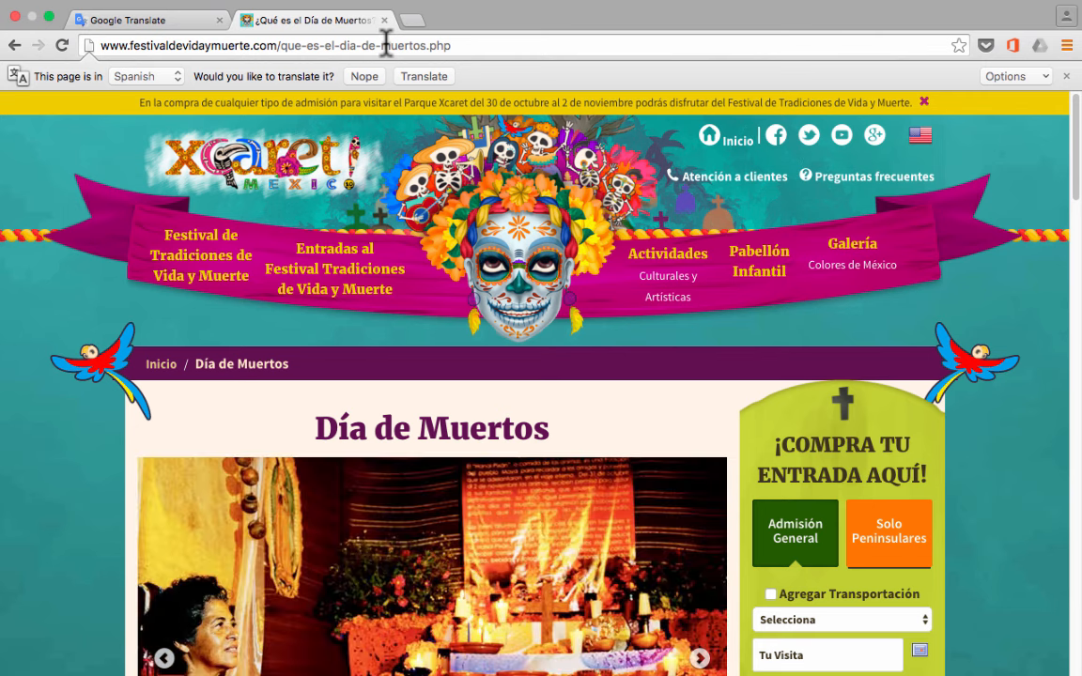
# Copy the Día de Muertos page's web address from the address bar
pyautogui.click(140, 45)
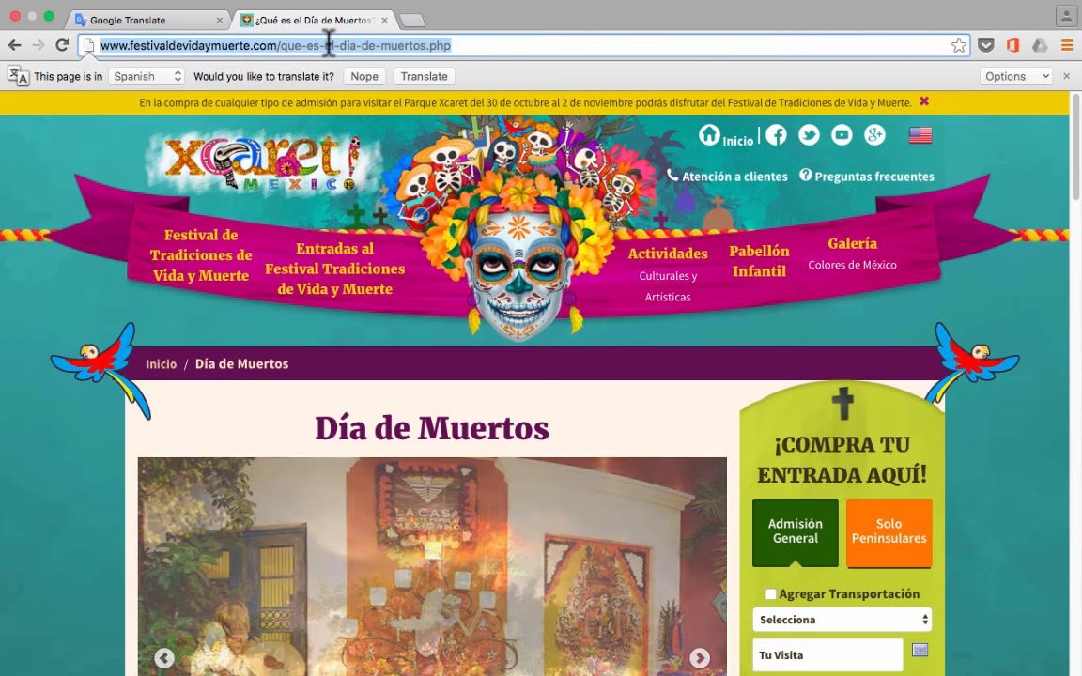
pyautogui.rightClick(329, 45)
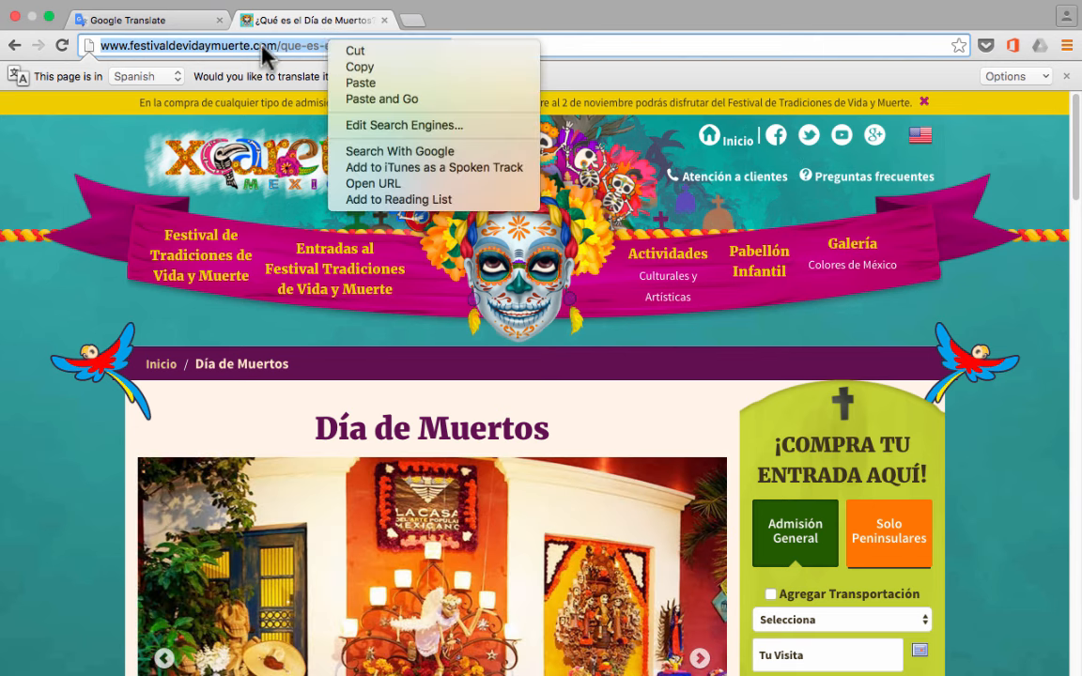
pyautogui.click(359, 66)
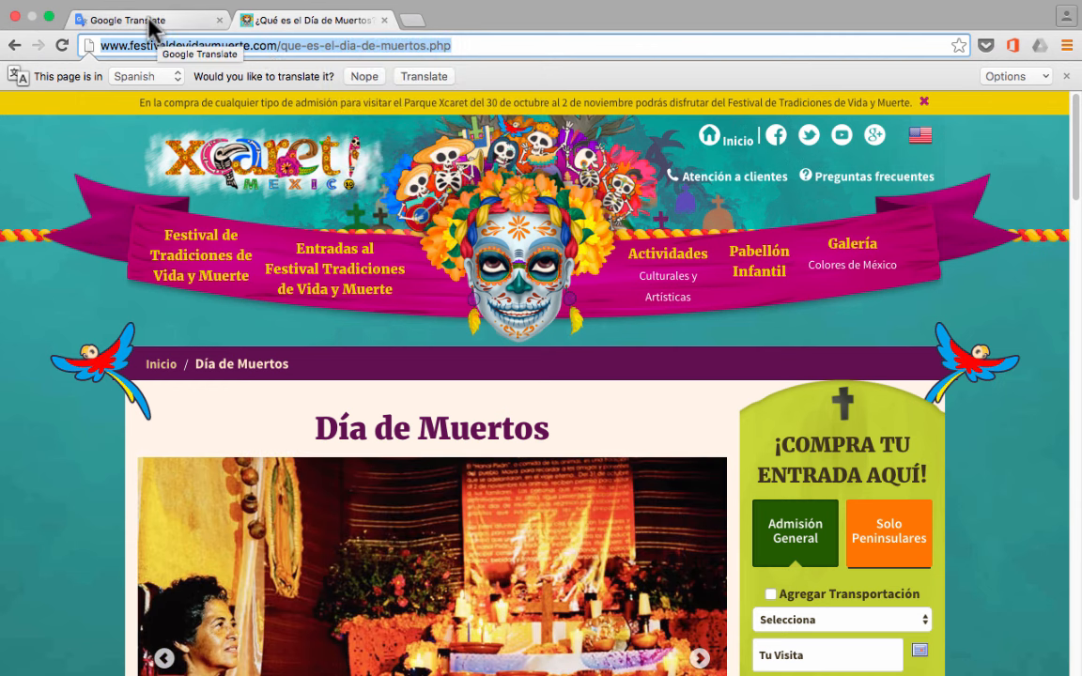
# Paste the website address into Google Translate and view the page translated into English
pyautogui.click(147, 21)
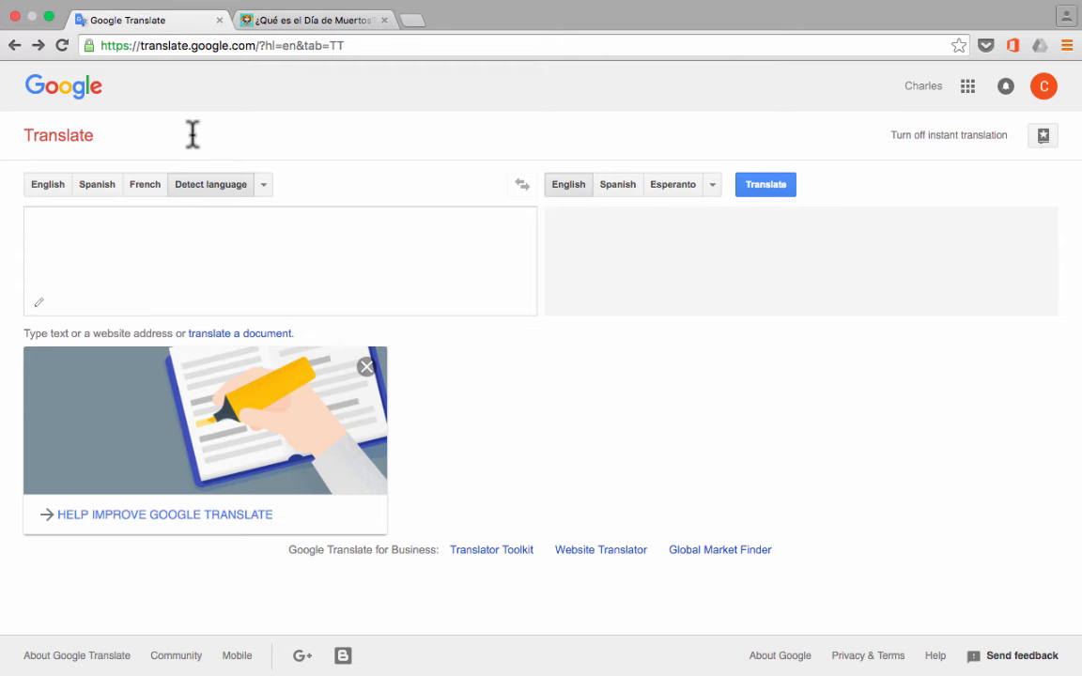
pyautogui.click(160, 241)
pyautogui.press('super+v')
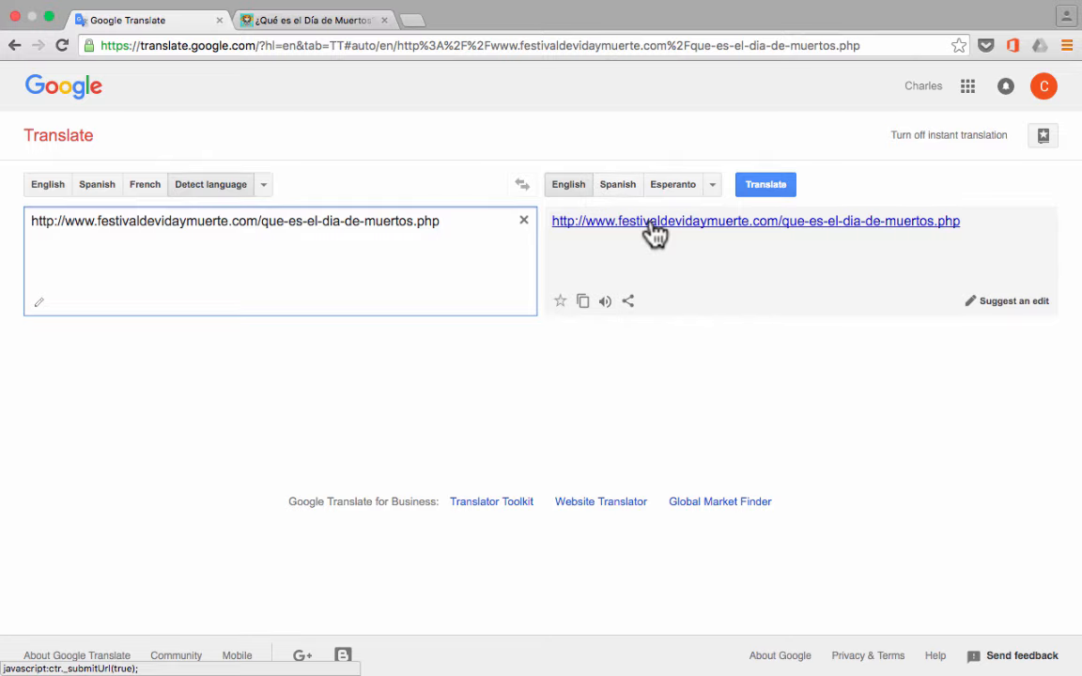
pyautogui.click(652, 221)
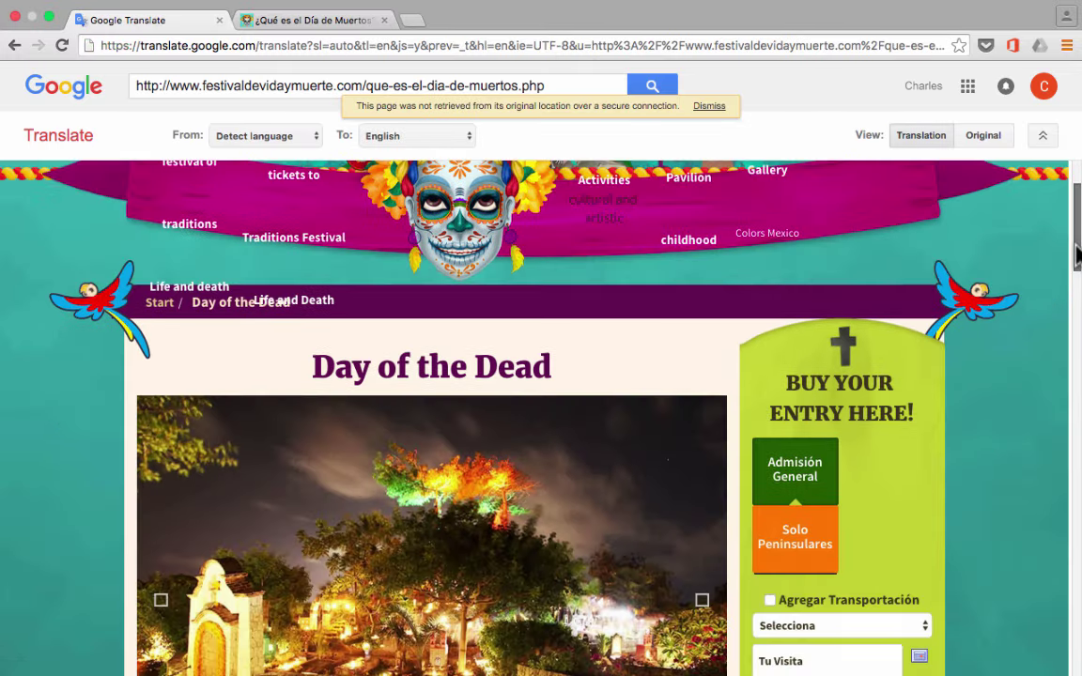
pyautogui.moveTo(1076, 252); pyautogui.dragTo(1071, 385)
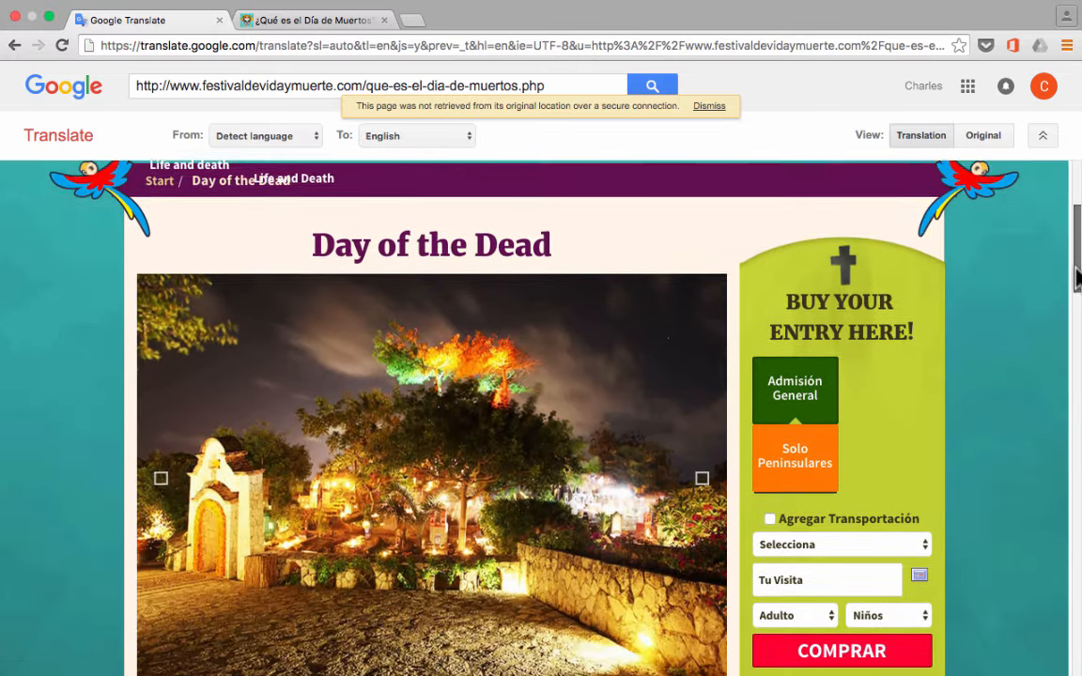